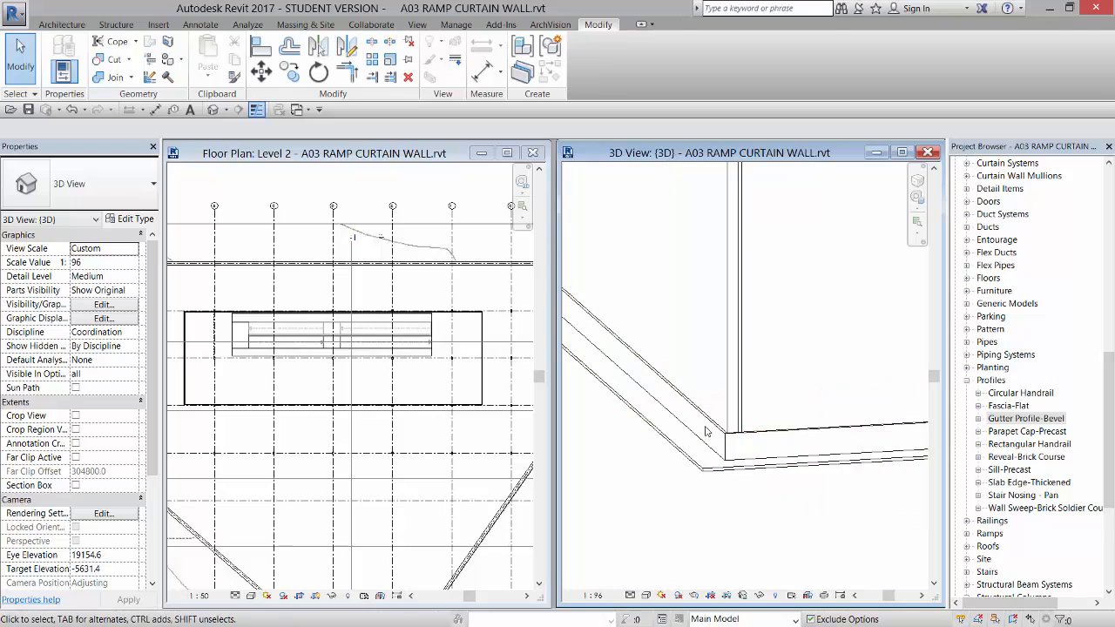
# Step: Delete the existing structural framing sweep that runs along the base of the curtain wall
pyautogui.scroll(-1, 707, 431)
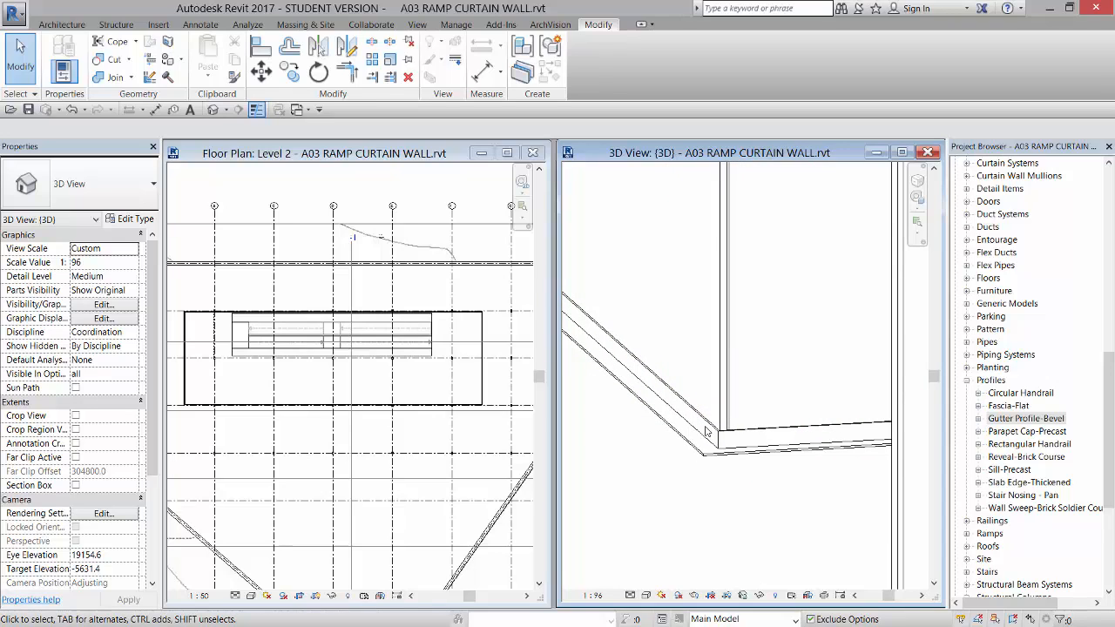
pyautogui.click(707, 431)
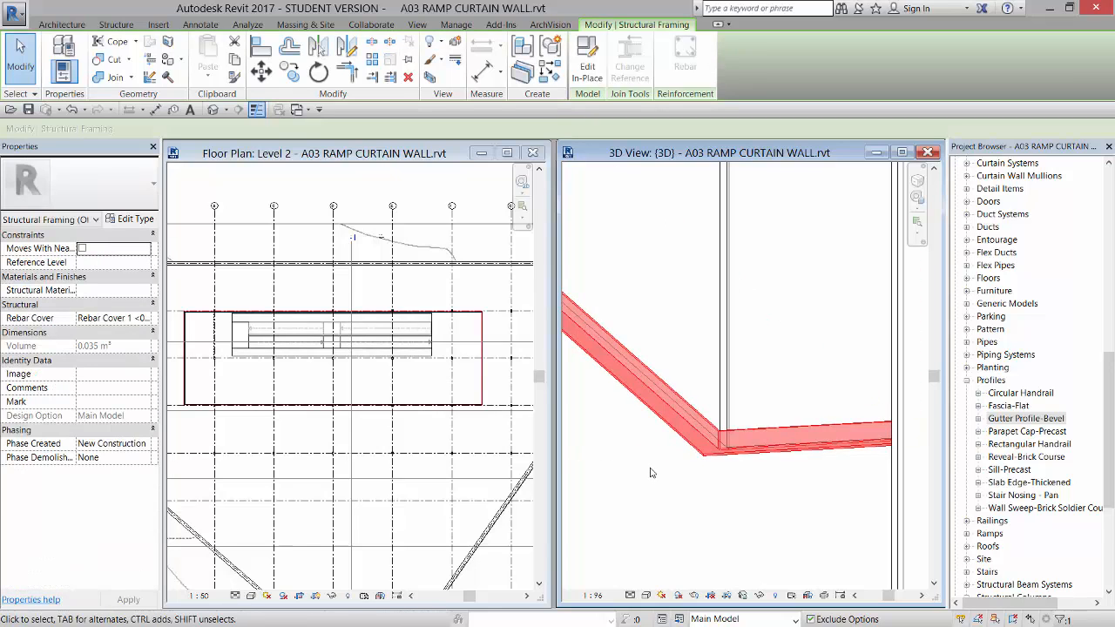
pyautogui.click(649, 472)
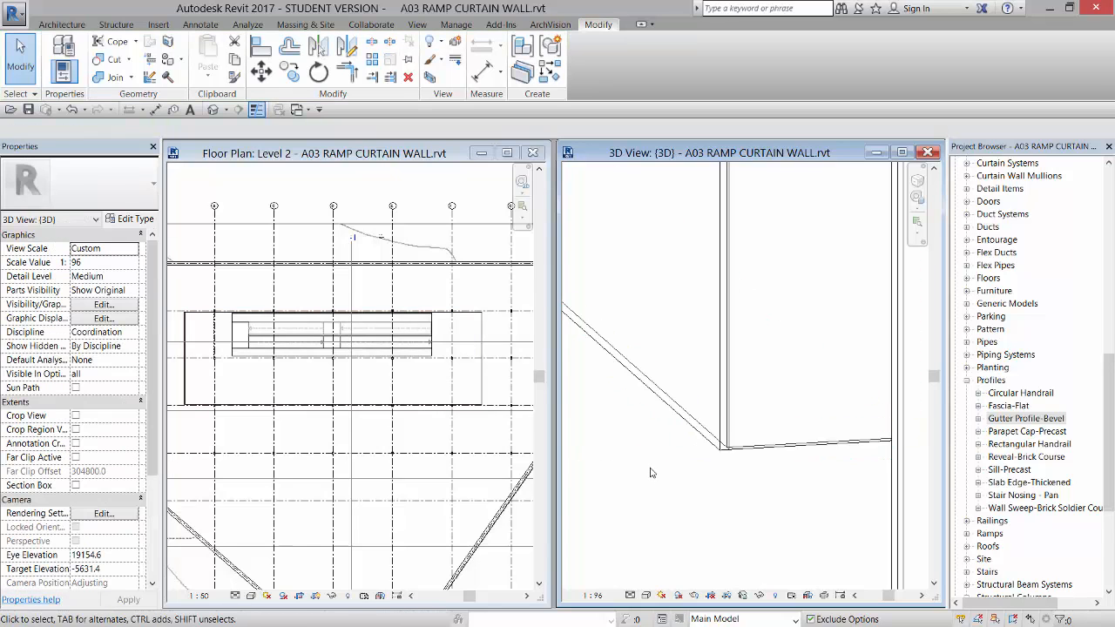
# Step: Create an in-place model in the Structural Framing category and name it CW Profile
pyautogui.click(78, 25)
pyautogui.click(170, 80)
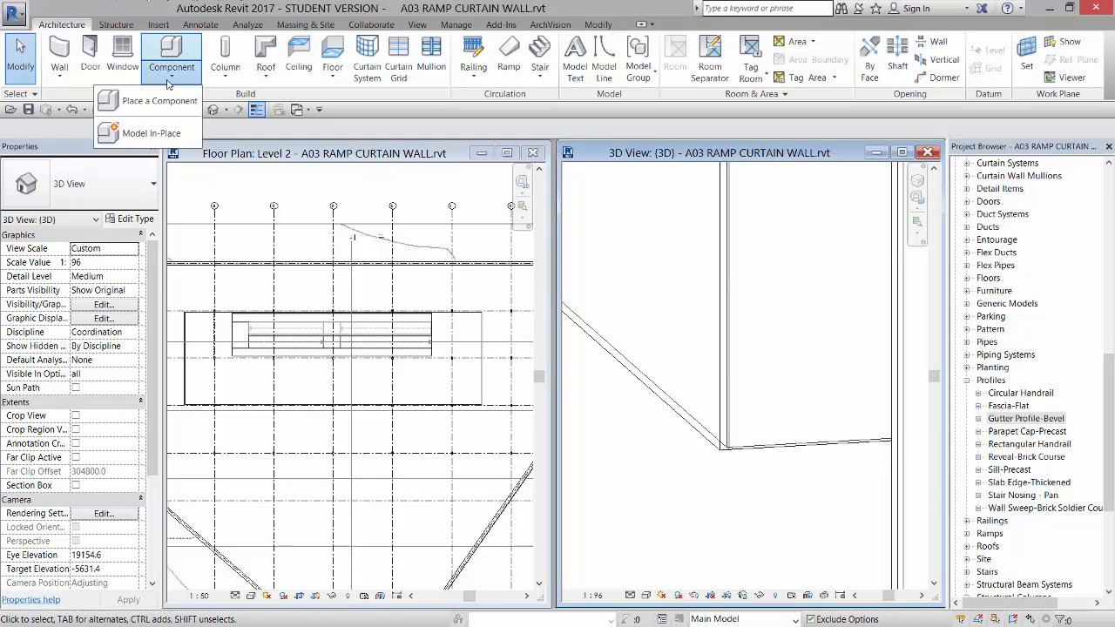
pyautogui.click(159, 135)
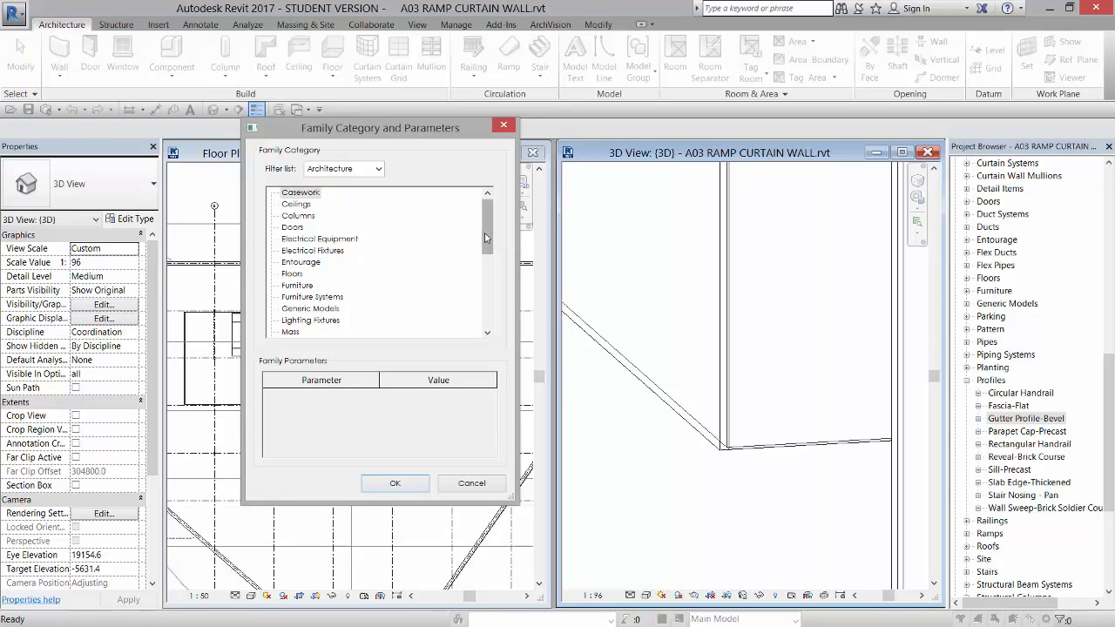
pyautogui.moveTo(487, 237); pyautogui.dragTo(488, 310)
pyautogui.click(331, 286)
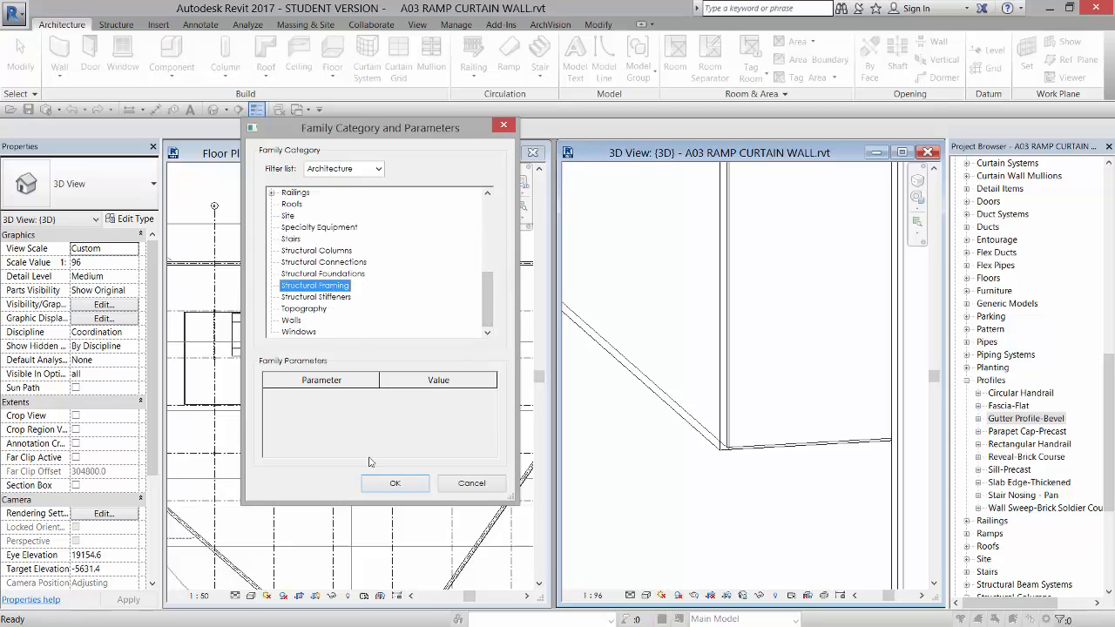
pyautogui.click(393, 484)
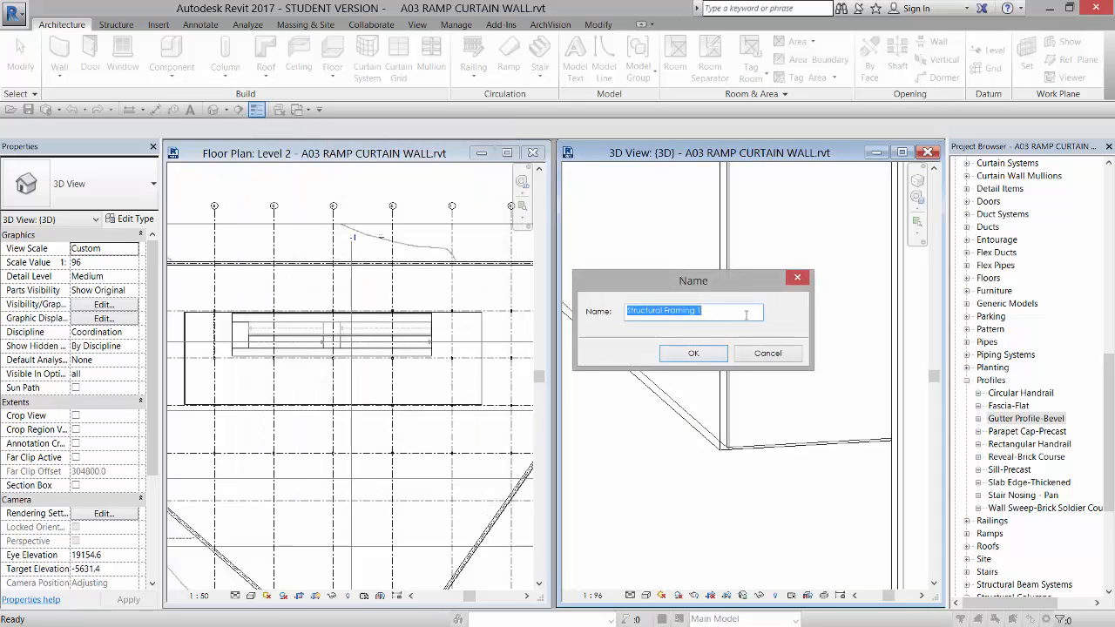
pyautogui.write('CW Profile')
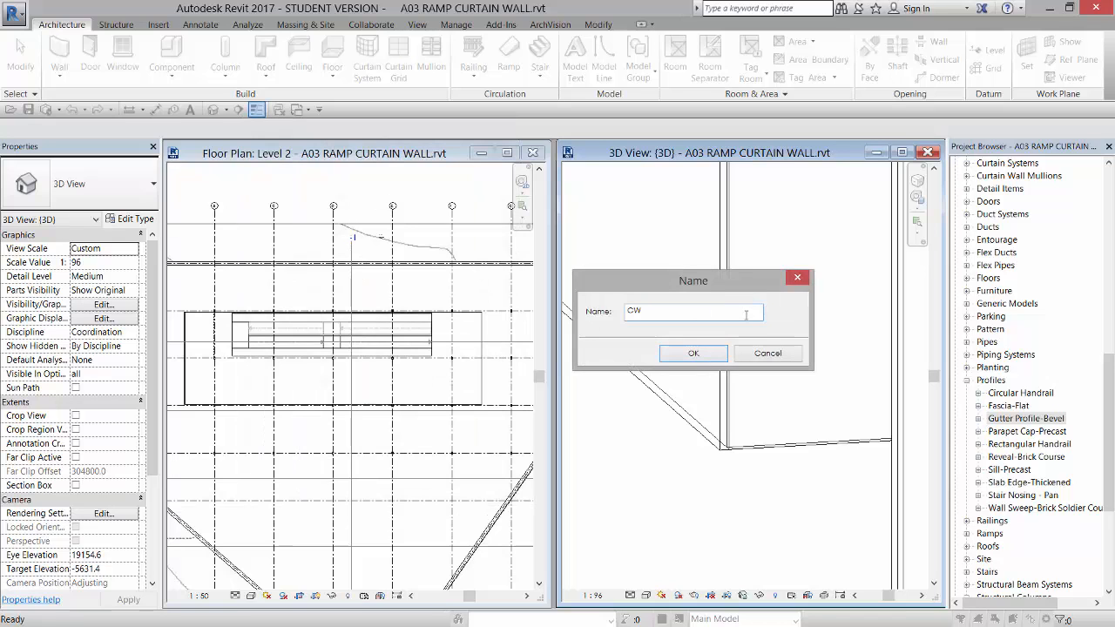
pyautogui.click(714, 348)
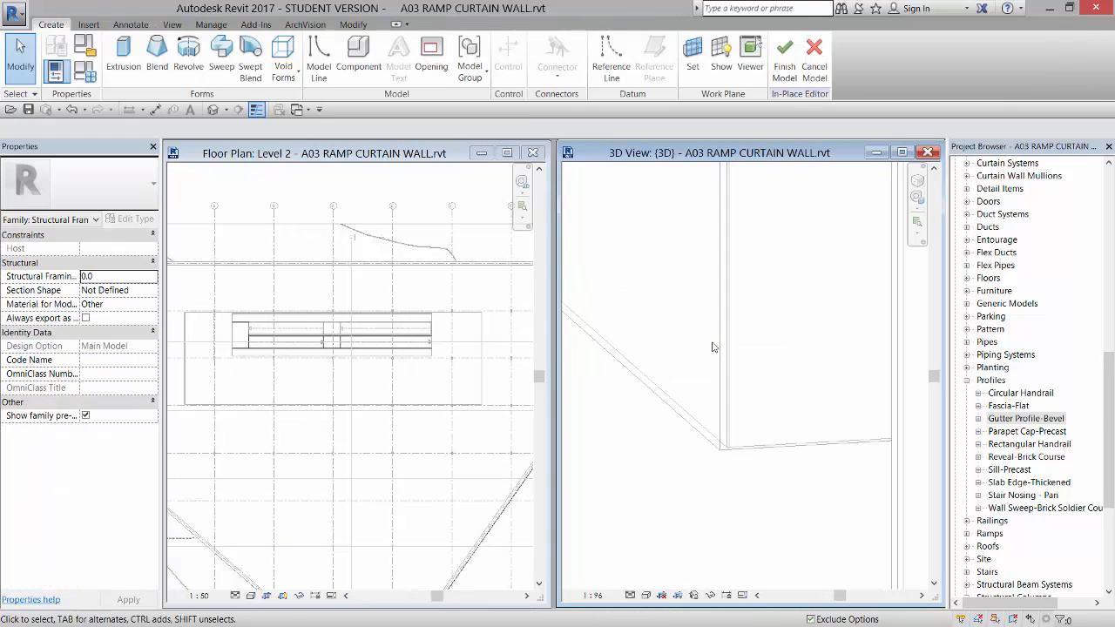
# Step: Start a Sweep with a sketched path and set its work plane to Level 2
pyautogui.click(222, 52)
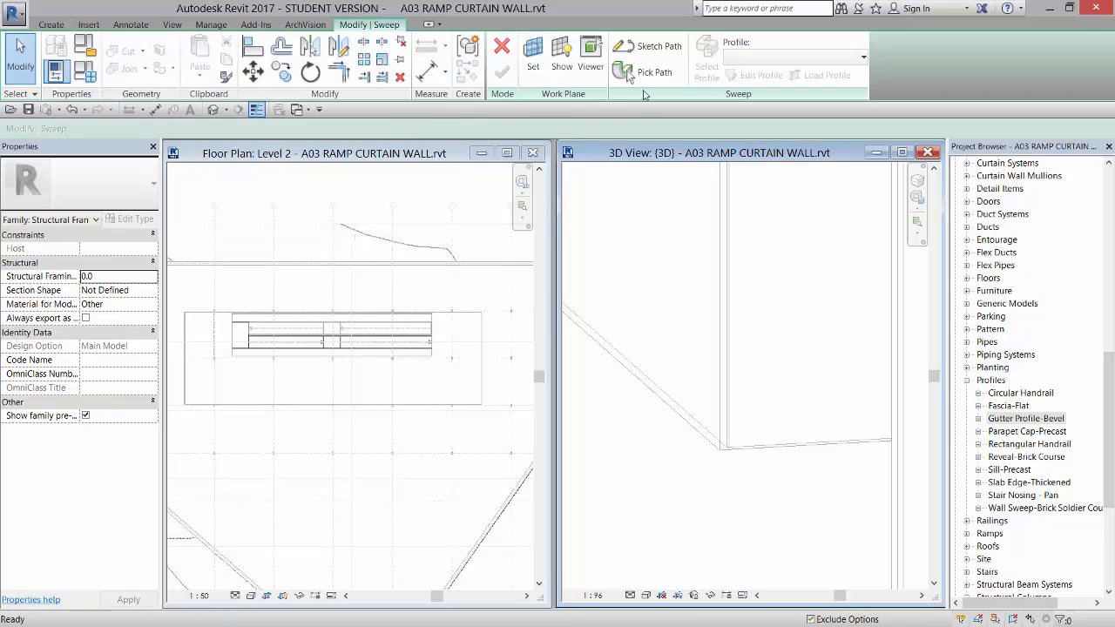
pyautogui.click(655, 47)
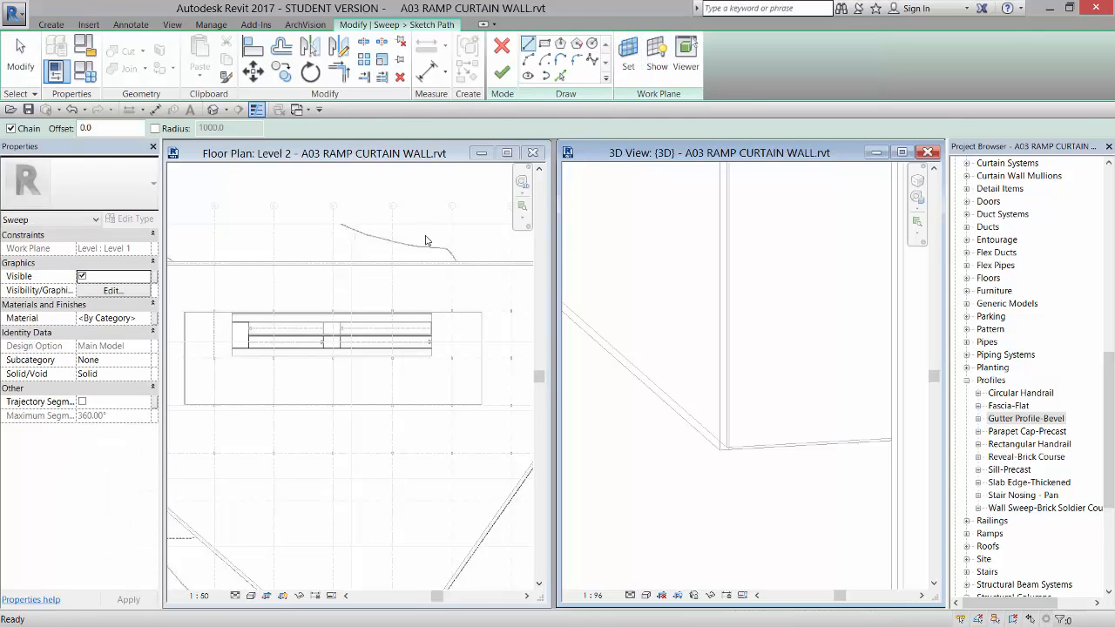
pyautogui.click(628, 57)
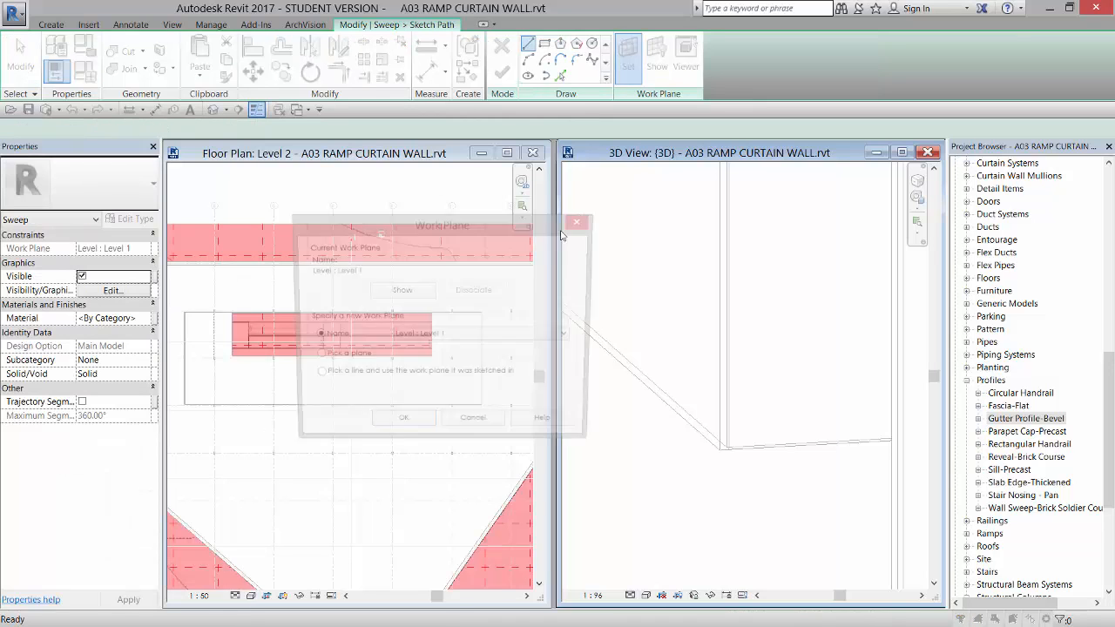
pyautogui.click(460, 336)
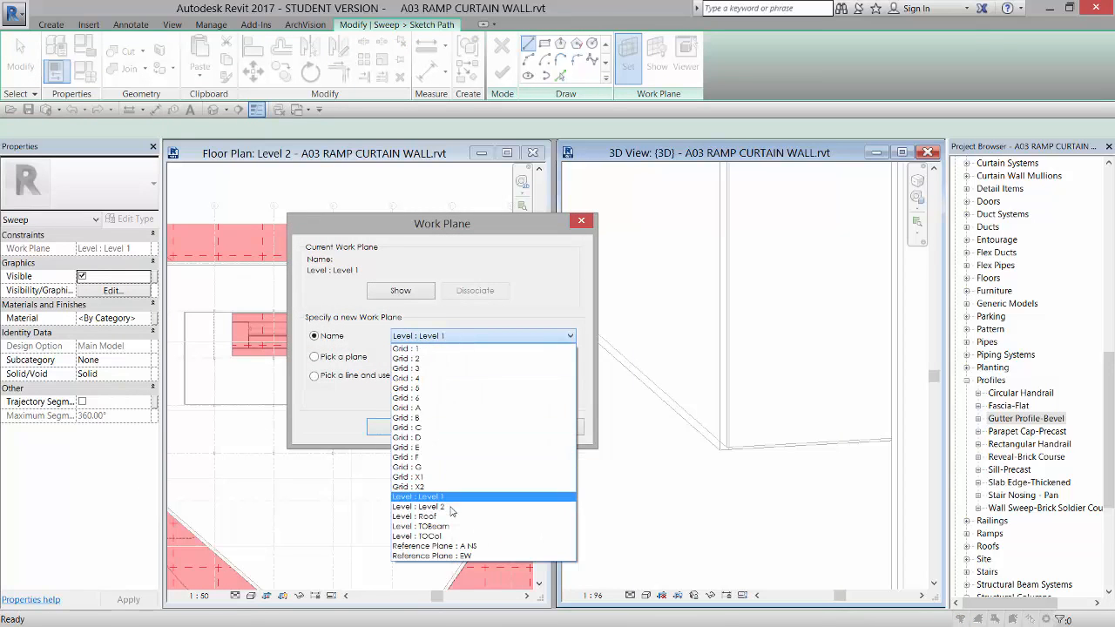
pyautogui.click(453, 507)
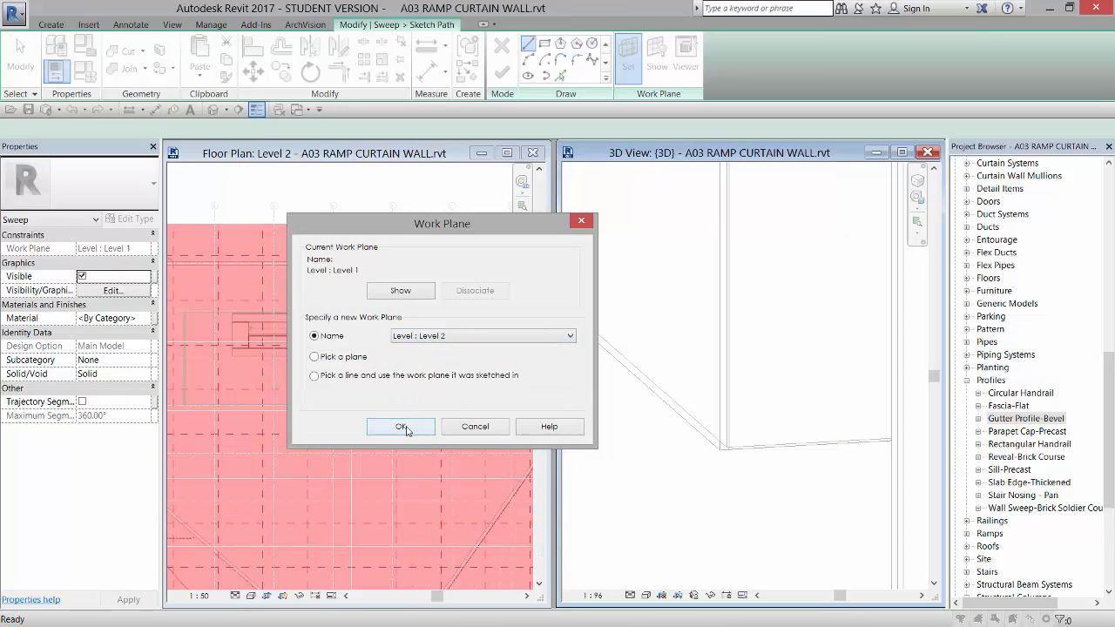
pyautogui.click(401, 427)
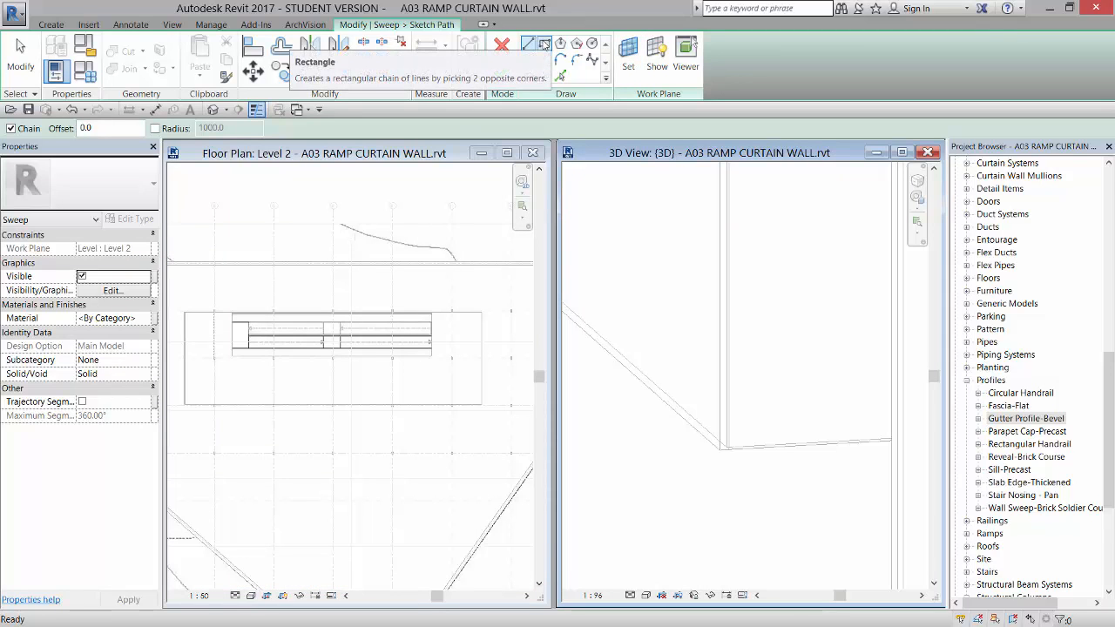
# Step: Sketch a rectangular sweep path along the curtain wall's outer edge between its opposite outer corners, and finish the path
pyautogui.click(545, 43)
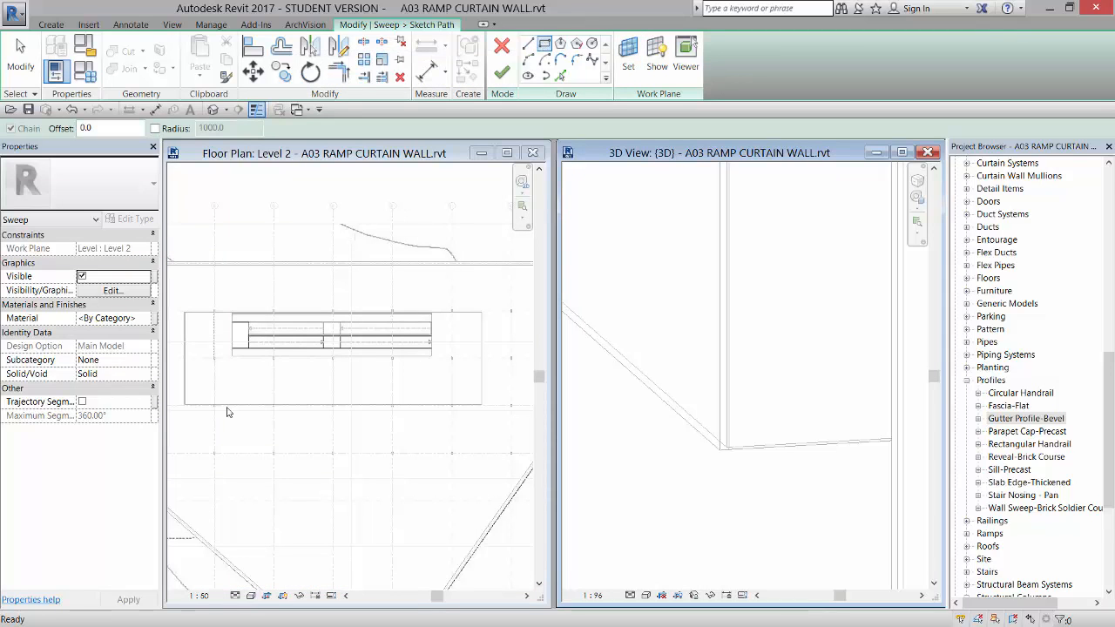
pyautogui.click(184, 302)
pyautogui.scroll(4, 188, 305)
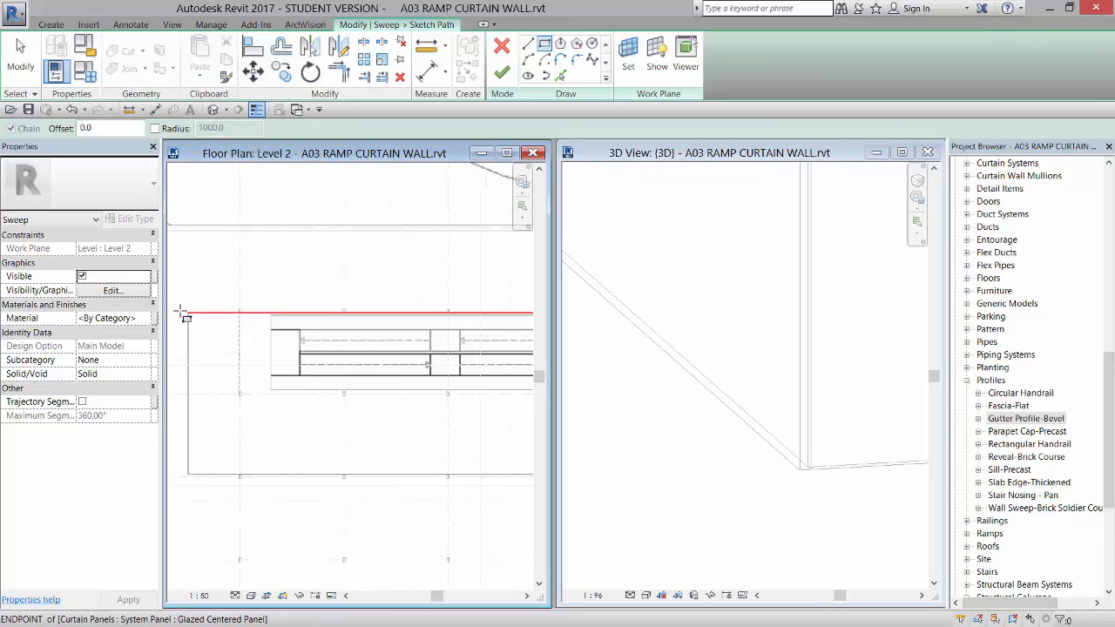
pyautogui.scroll(3, 190, 305)
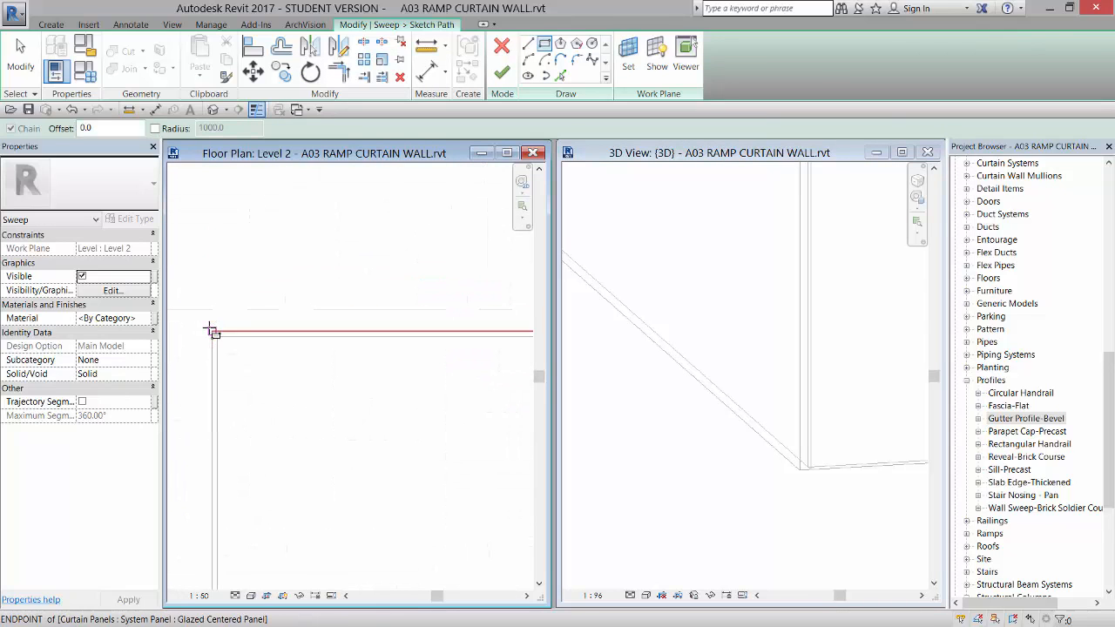
pyautogui.click(211, 329)
pyautogui.scroll(-6, 218, 261)
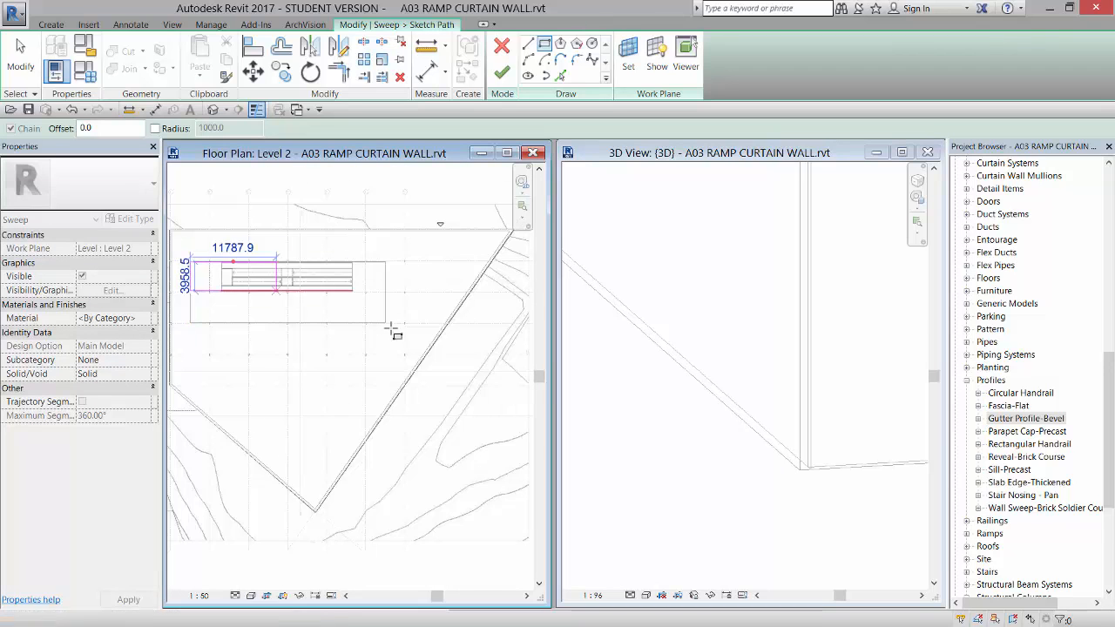
pyautogui.scroll(5, 400, 329)
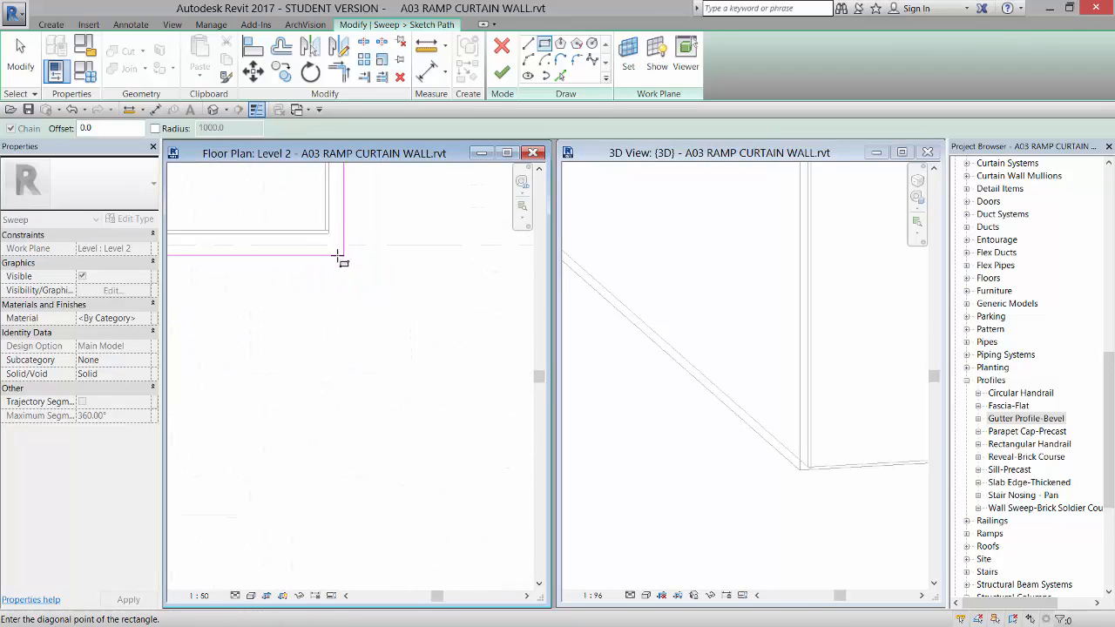
pyautogui.click(328, 235)
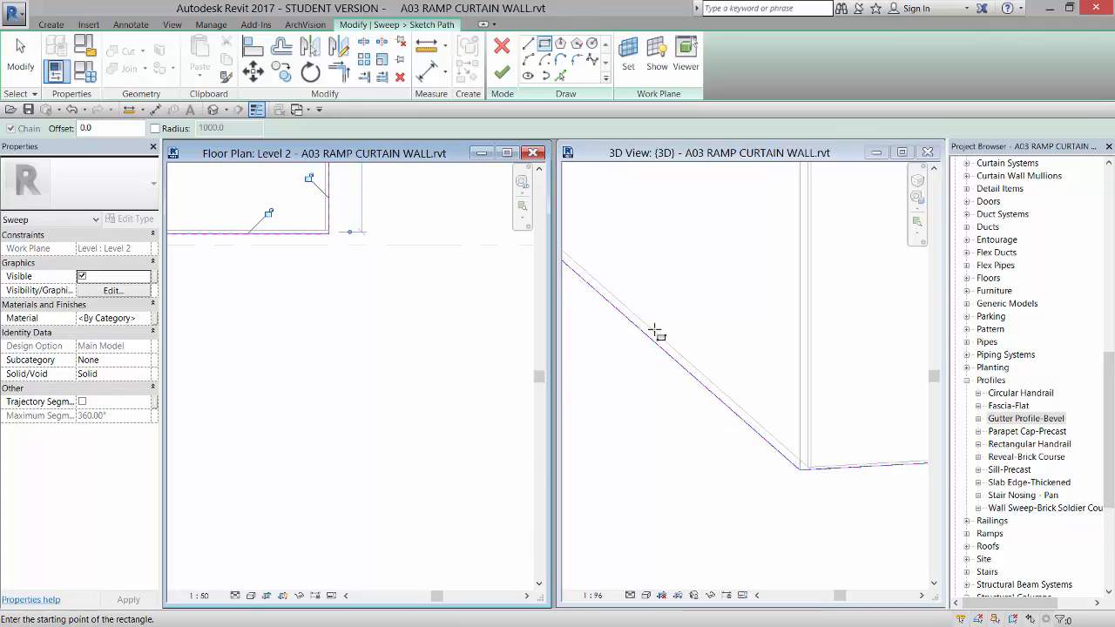
pyautogui.click(501, 74)
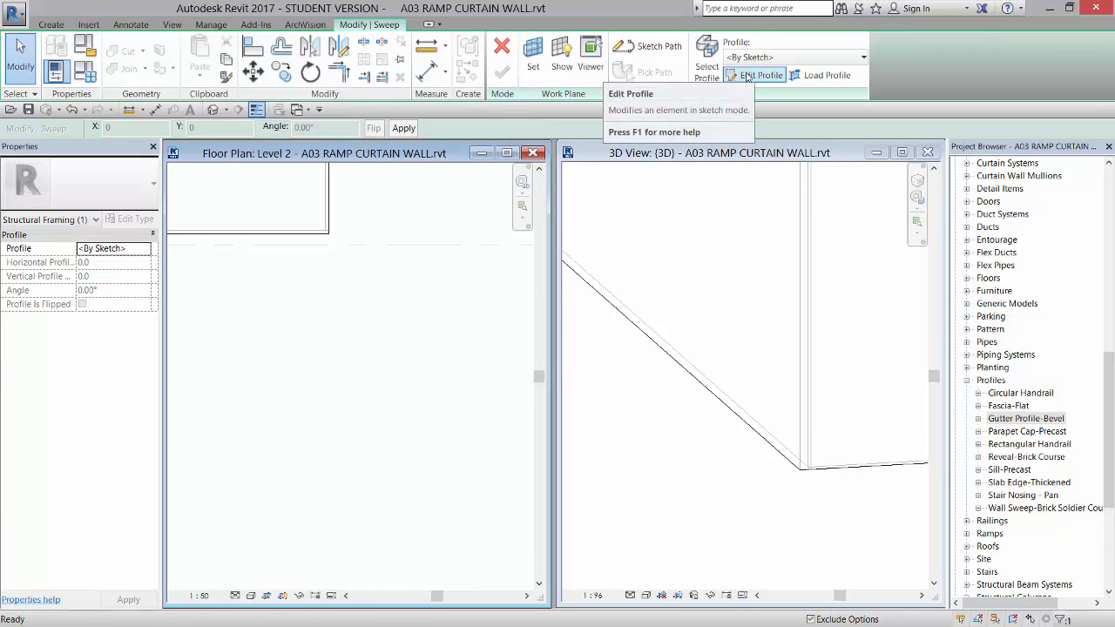
pyautogui.click(702, 319)
pyautogui.scroll(-3, 746, 374)
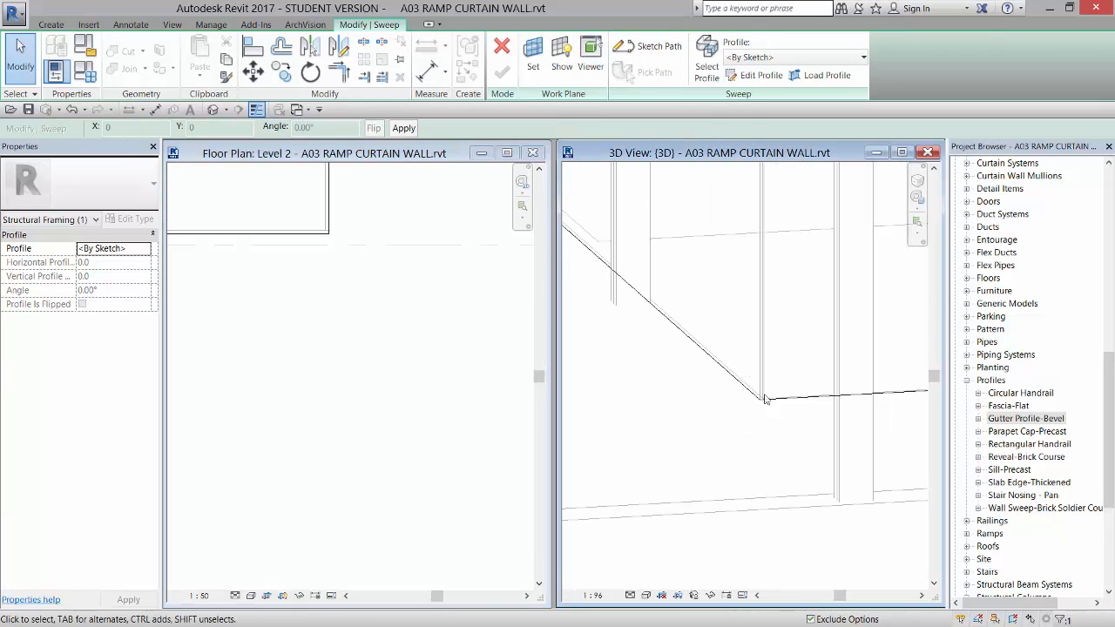
pyautogui.scroll(-3, 802, 420)
pyautogui.scroll(6, 697, 366)
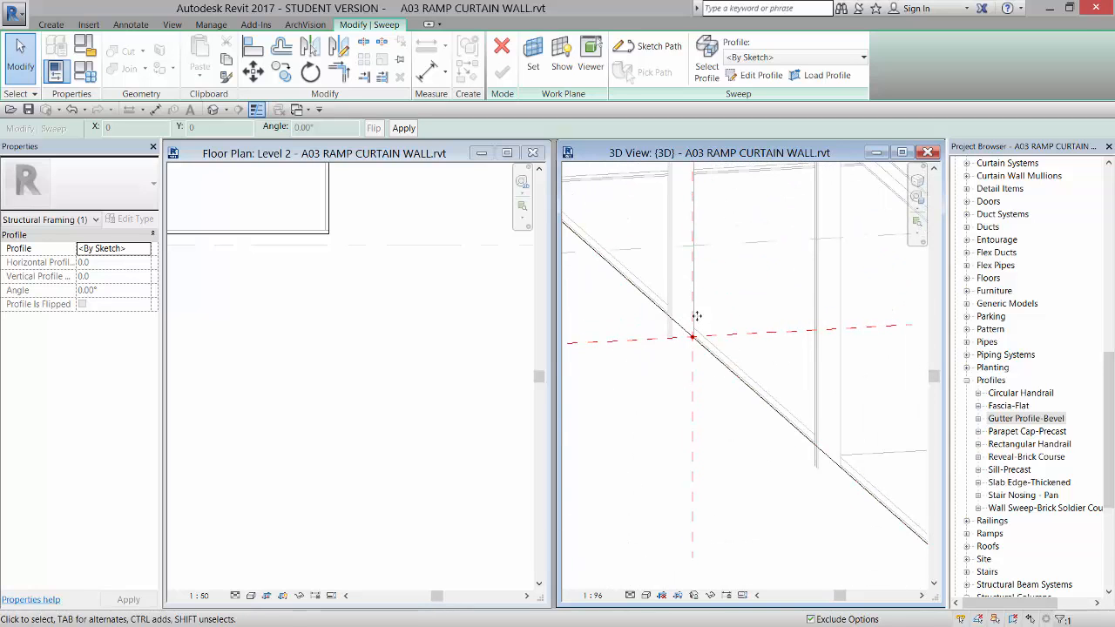
pyautogui.click(742, 77)
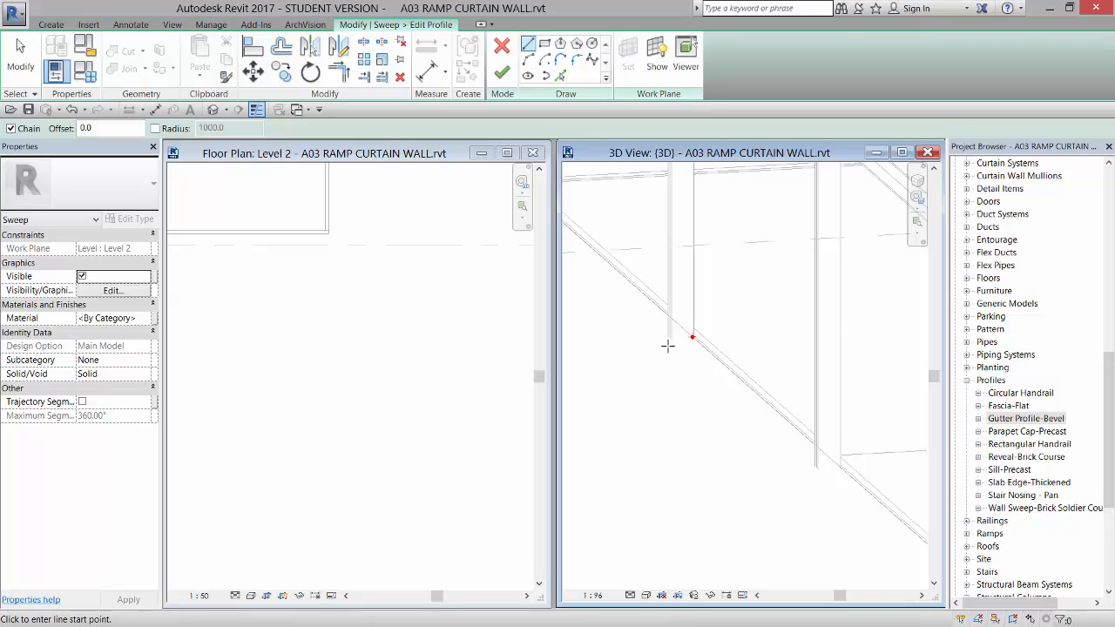
pyautogui.click(502, 46)
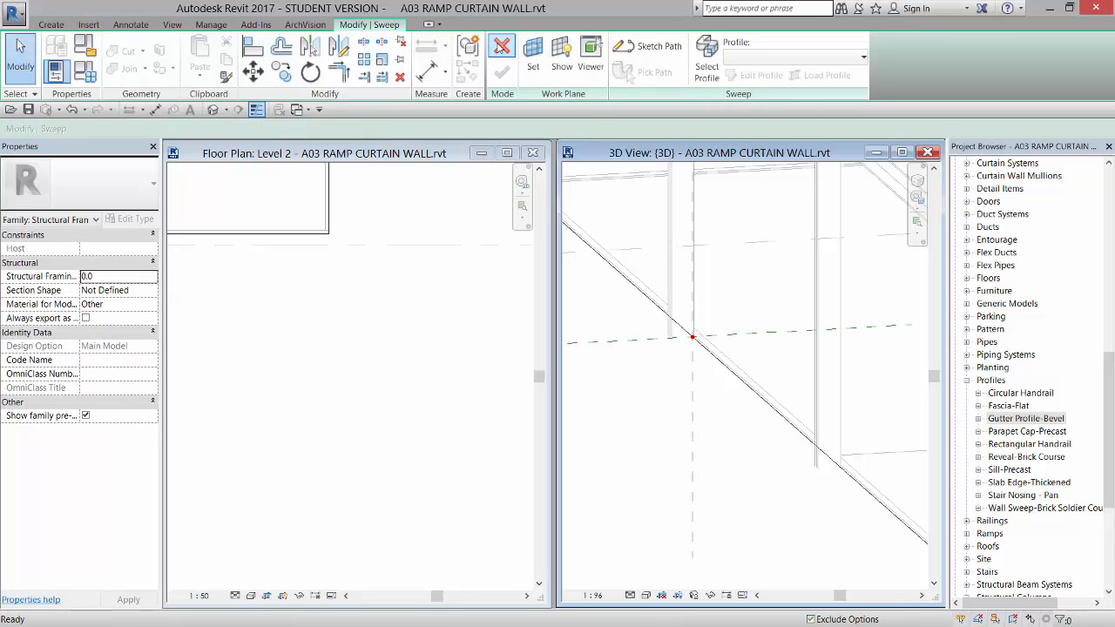
# Step: Select the sweep's profile and look through the profiles already loaded in the project
pyautogui.click(707, 69)
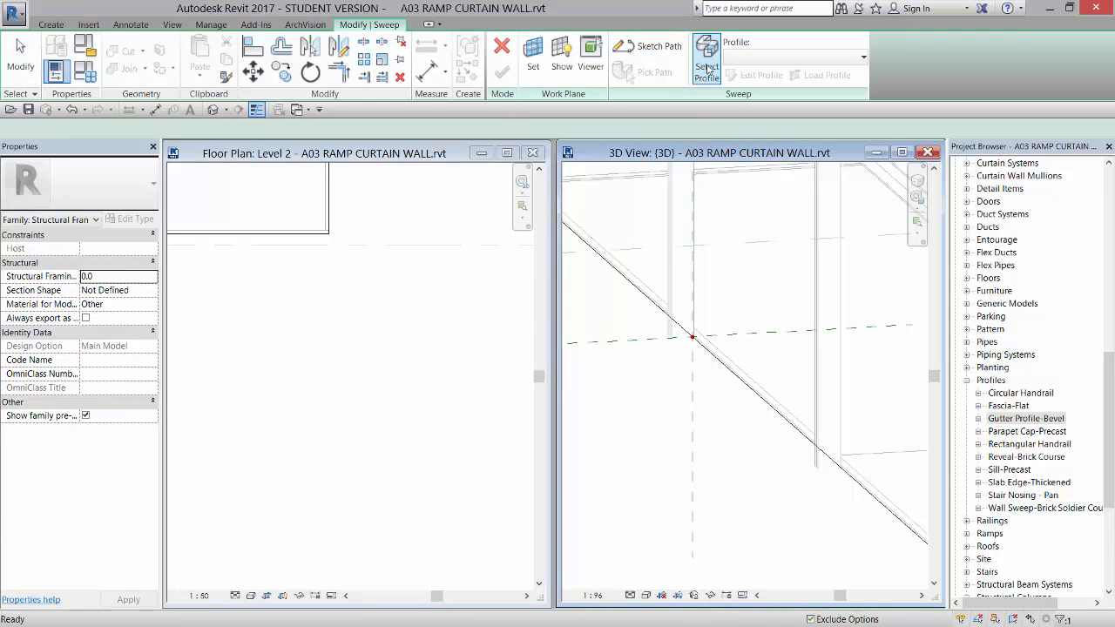
pyautogui.click(841, 60)
pyautogui.moveTo(866, 144)
pyautogui.mouseDown()
pyautogui.moveTo(867, 265)
pyautogui.moveTo(859, 120)
pyautogui.moveTo(863, 226)
pyautogui.moveTo(872, 172)
pyautogui.moveTo(861, 91)
pyautogui.mouseUp()
pyautogui.click(818, 43)
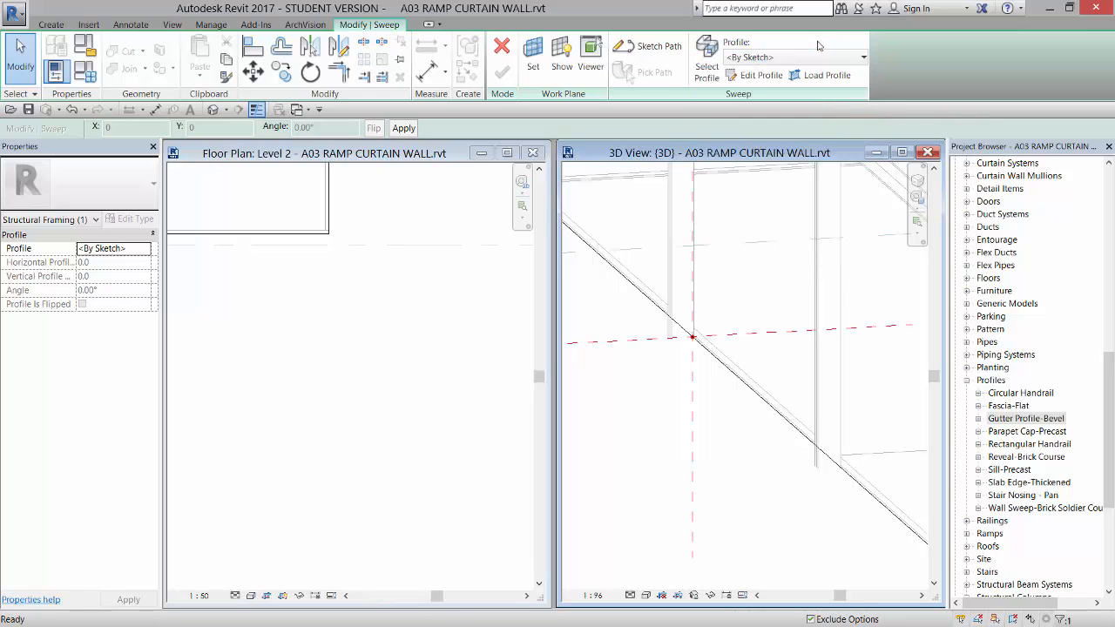
# Step: Start loading a profile family and browse to the US Metric library's Profiles > Framing > Steel folder
pyautogui.click(836, 76)
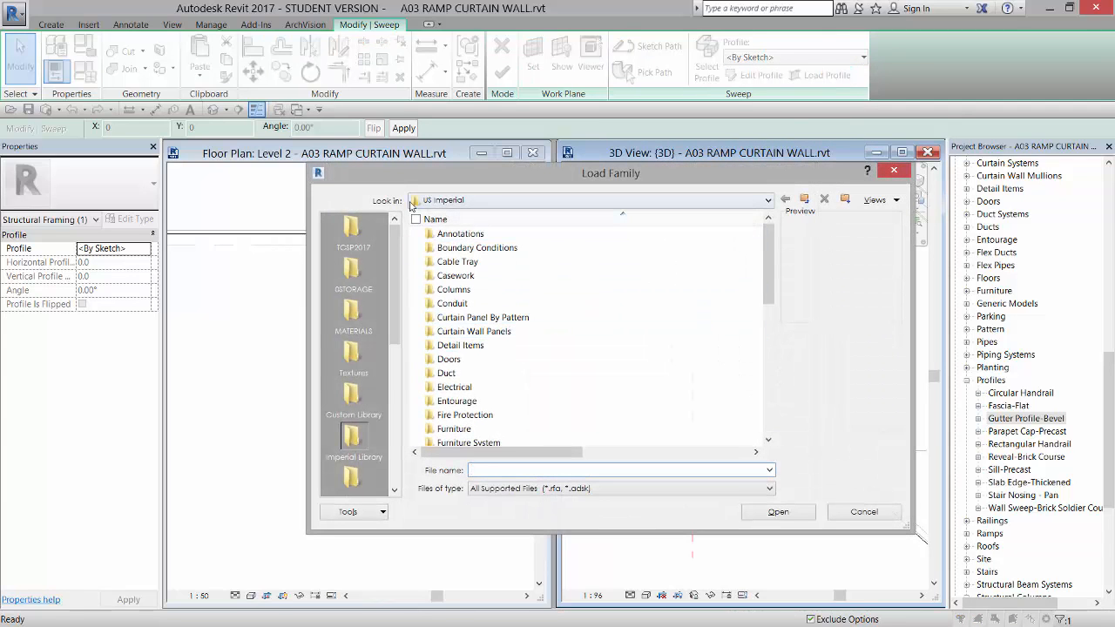
pyautogui.click(805, 201)
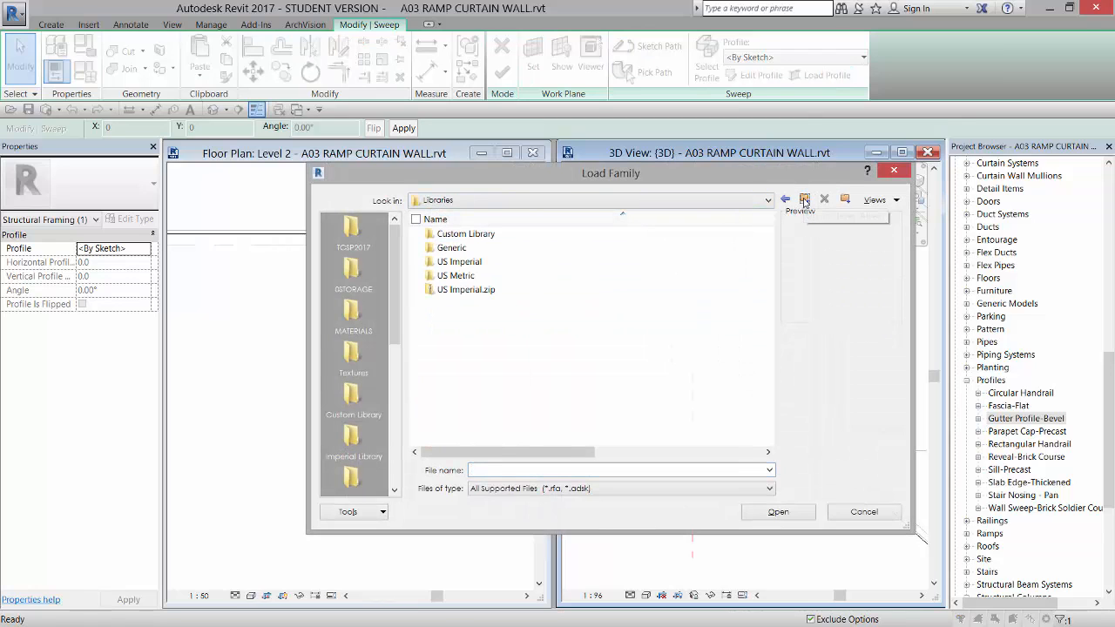
pyautogui.doubleClick(453, 276)
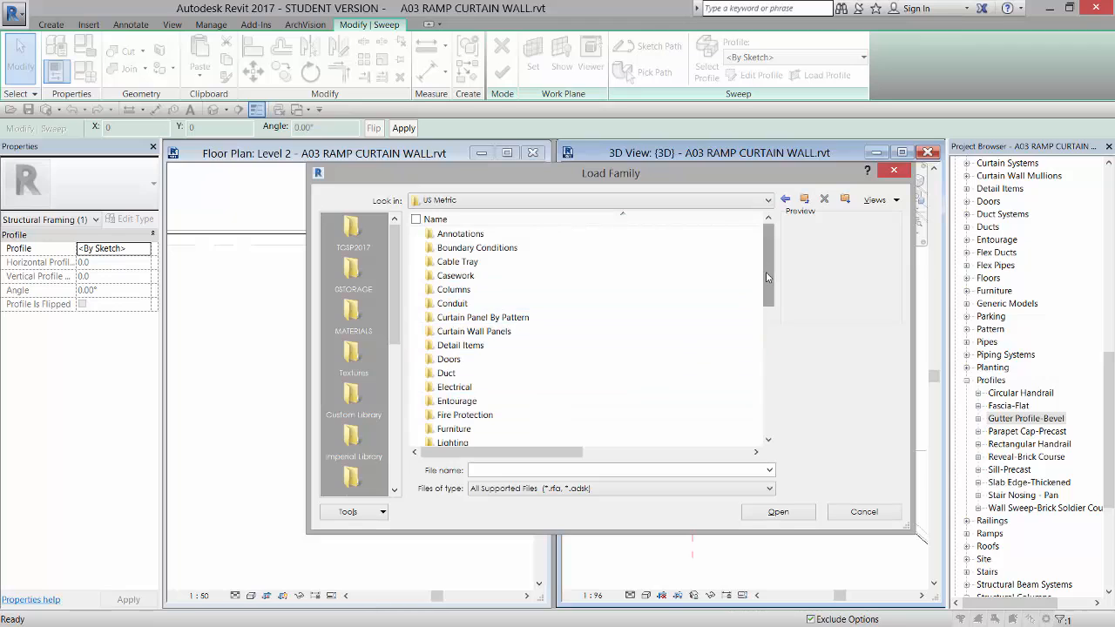
pyautogui.moveTo(765, 272); pyautogui.dragTo(765, 322)
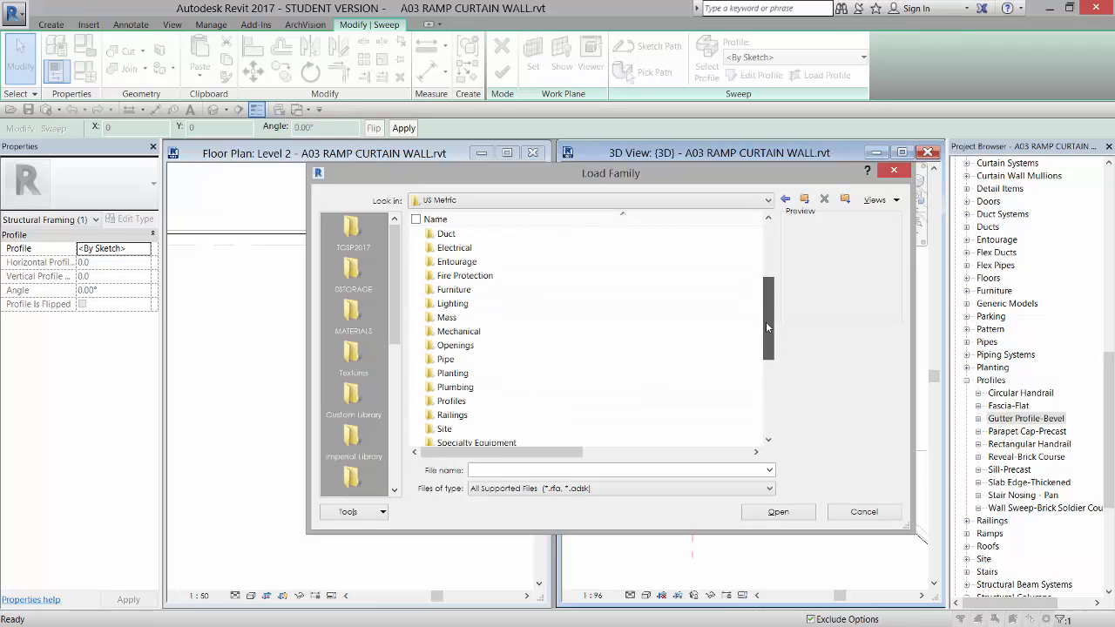
pyautogui.doubleClick(508, 402)
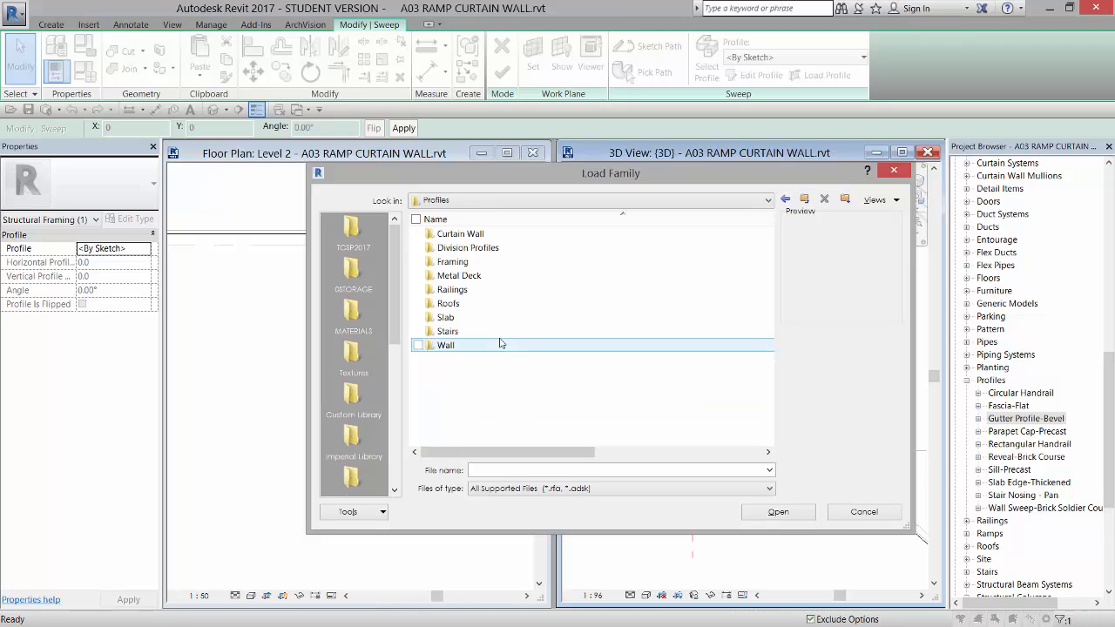
pyautogui.doubleClick(470, 262)
pyautogui.doubleClick(446, 248)
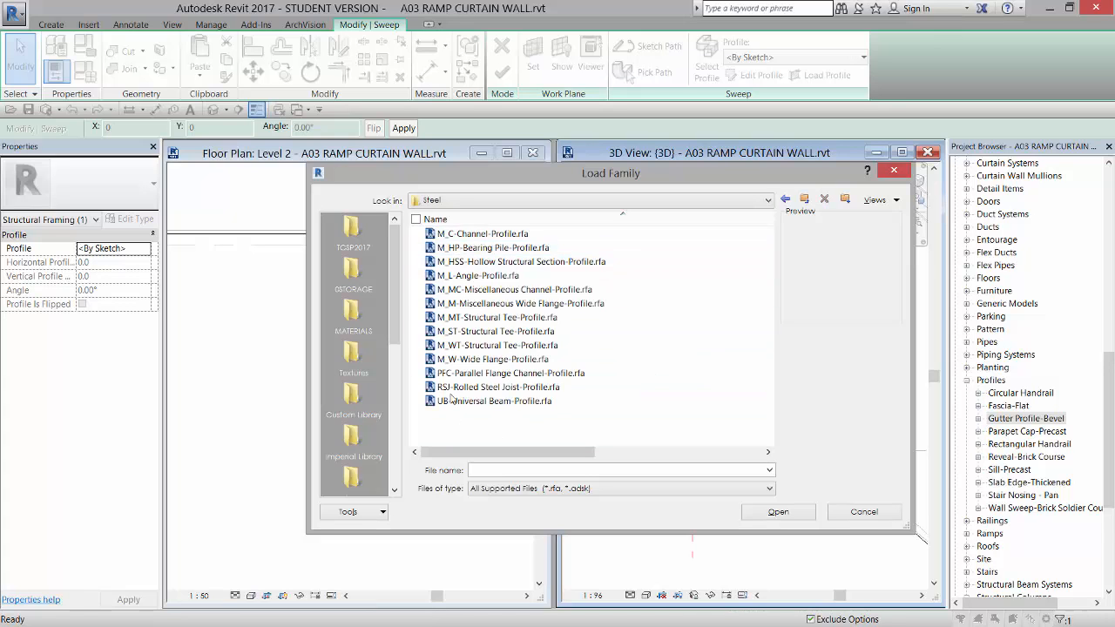
# Step: Load the M_L-Angle-Profile.rfa family with only the L51X51X3.2 type
pyautogui.click(462, 277)
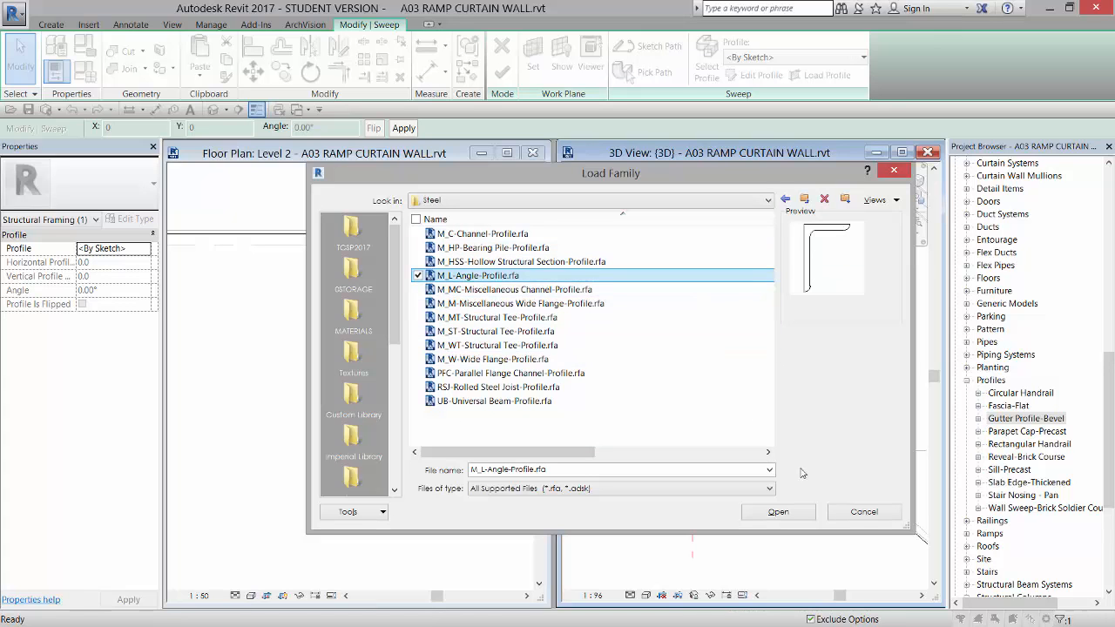
pyautogui.click(779, 512)
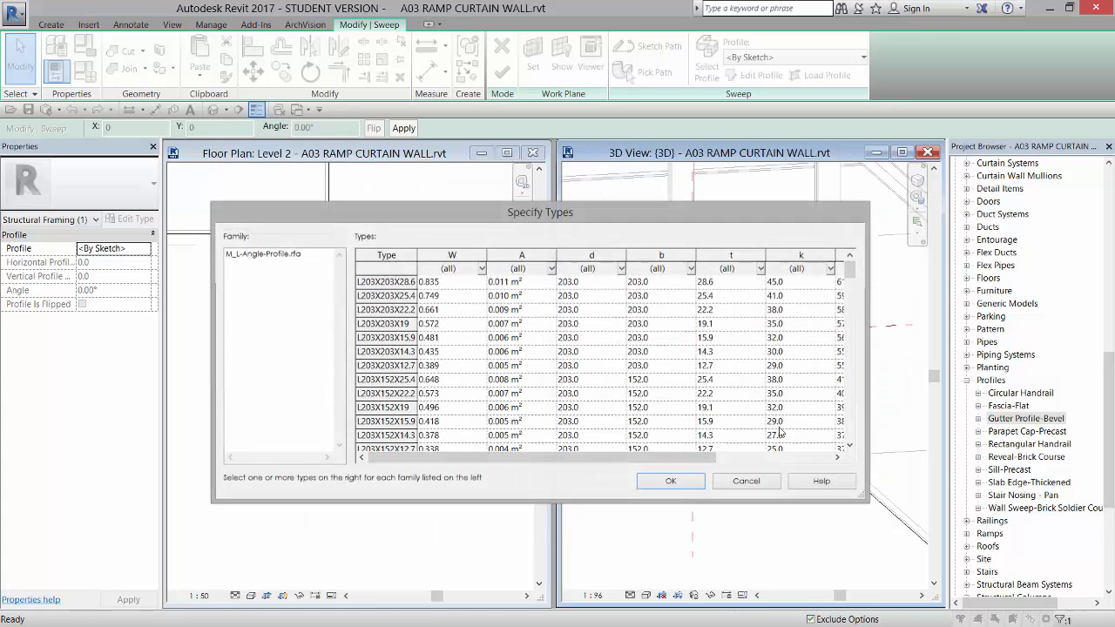
pyautogui.moveTo(848, 274); pyautogui.dragTo(855, 446)
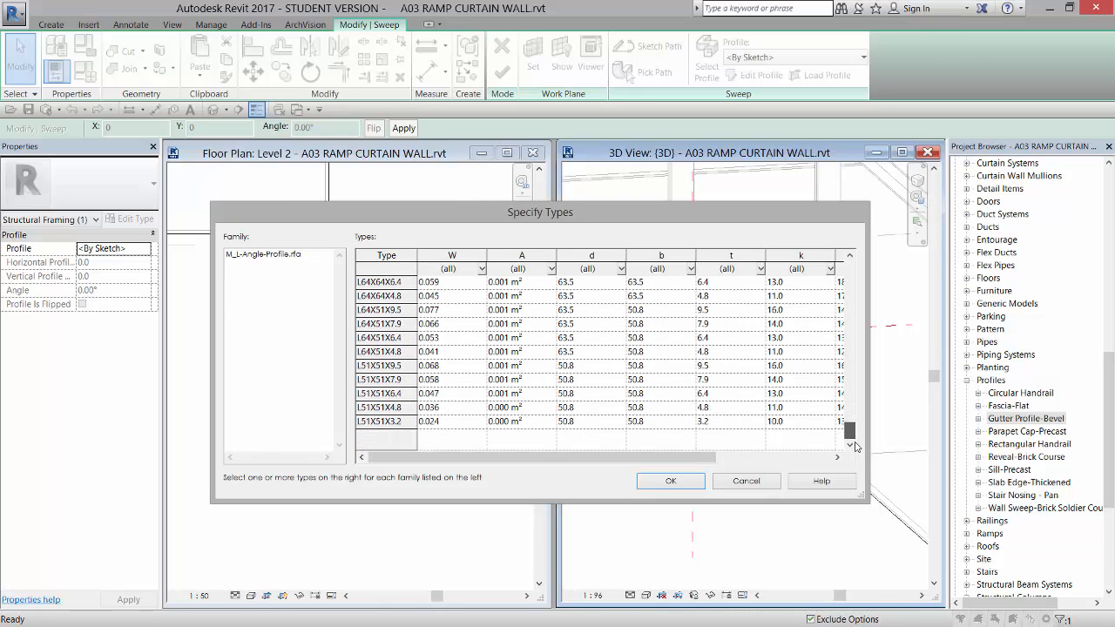
pyautogui.click(391, 421)
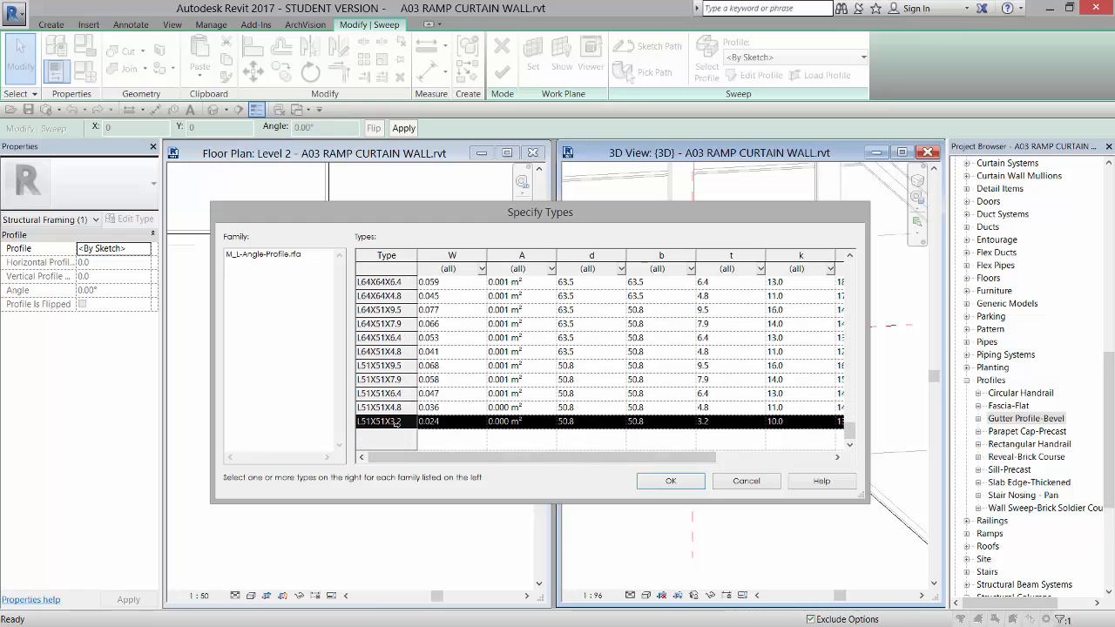
pyautogui.click(672, 481)
# Step: Assign the M_L-Angle-Profile L51X51X3.2 type as the sweep's profile
pyautogui.scroll(2, 698, 319)
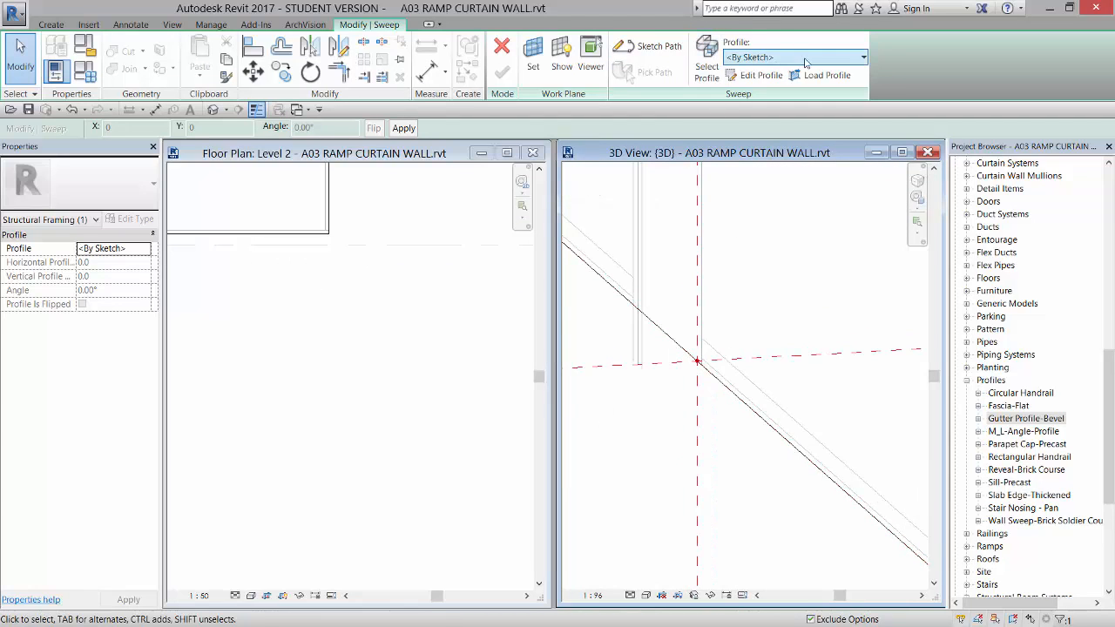
pyautogui.click(853, 58)
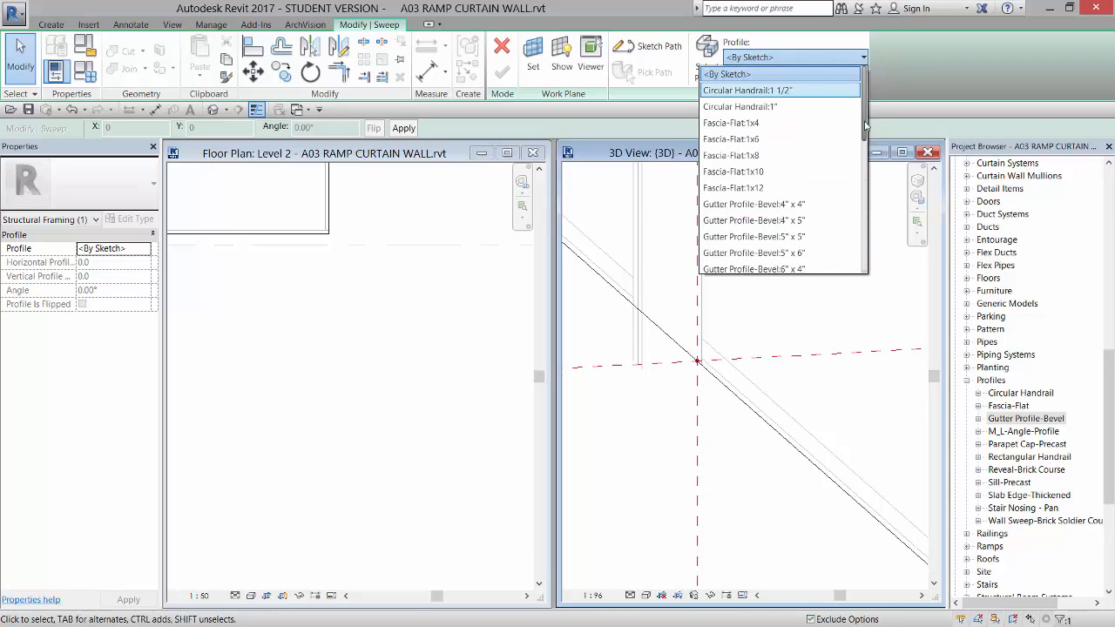
pyautogui.moveTo(866, 122); pyautogui.dragTo(866, 167)
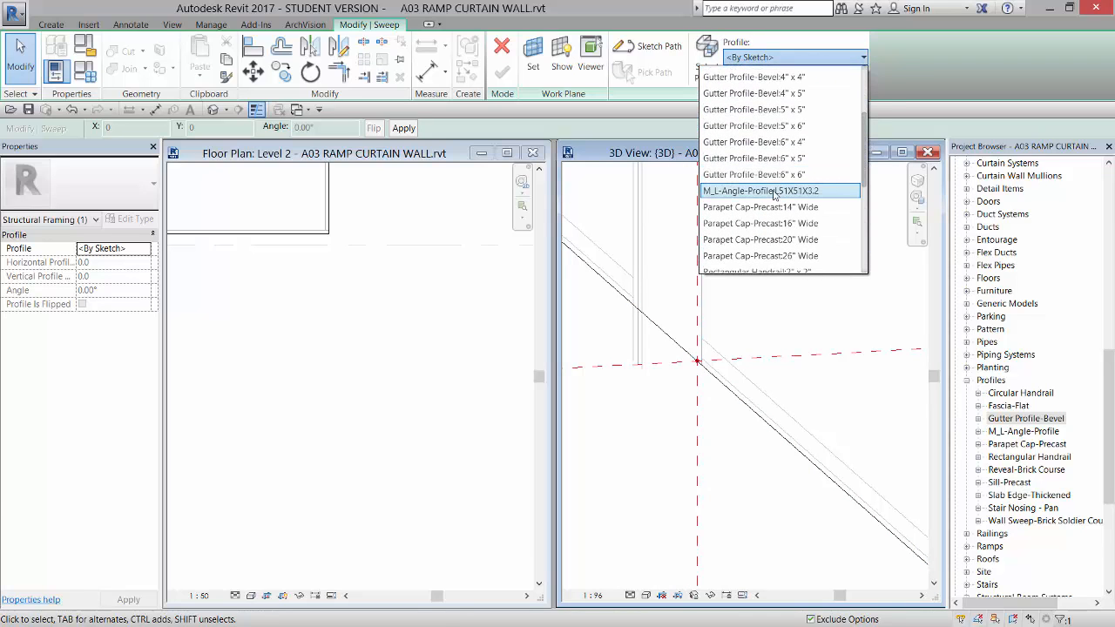
pyautogui.click(773, 195)
pyautogui.scroll(5, 691, 367)
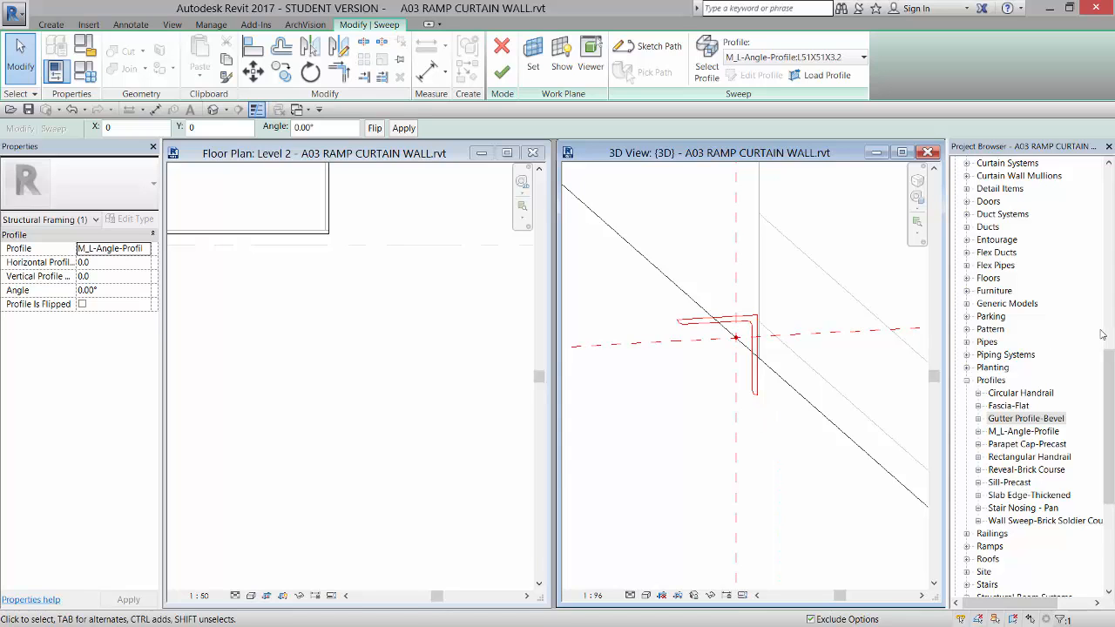
# Step: Set both the y and x dimensions of the M_L-Angle-Profile L51X51X3.2 type to 0 in its type properties
pyautogui.moveTo(1109, 383); pyautogui.dragTo(1108, 201)
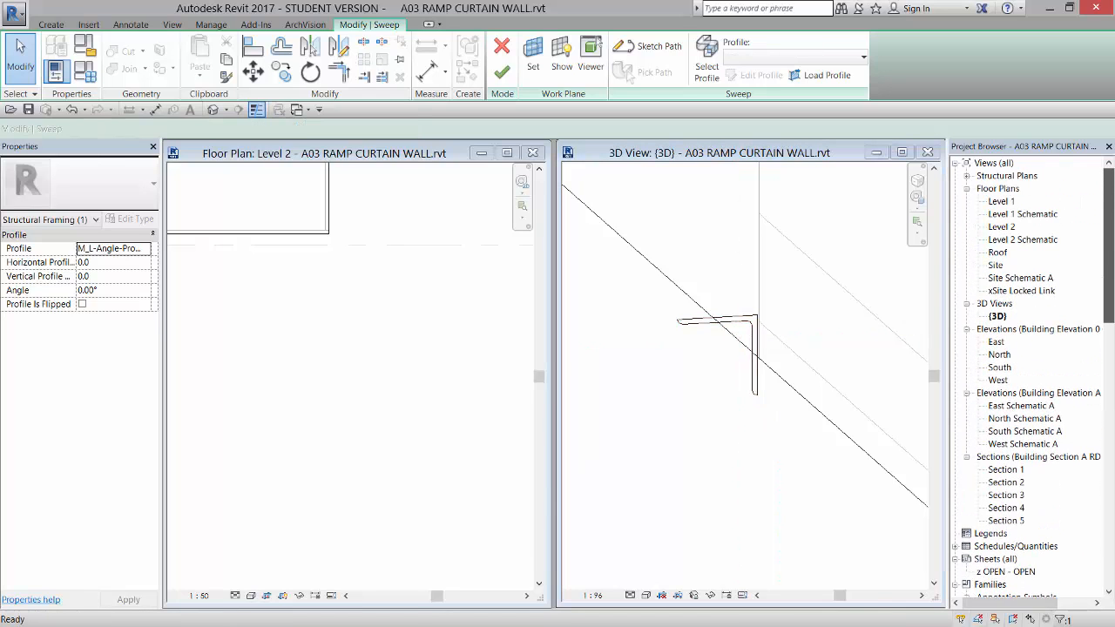
pyautogui.moveTo(1109, 239); pyautogui.dragTo(1109, 435)
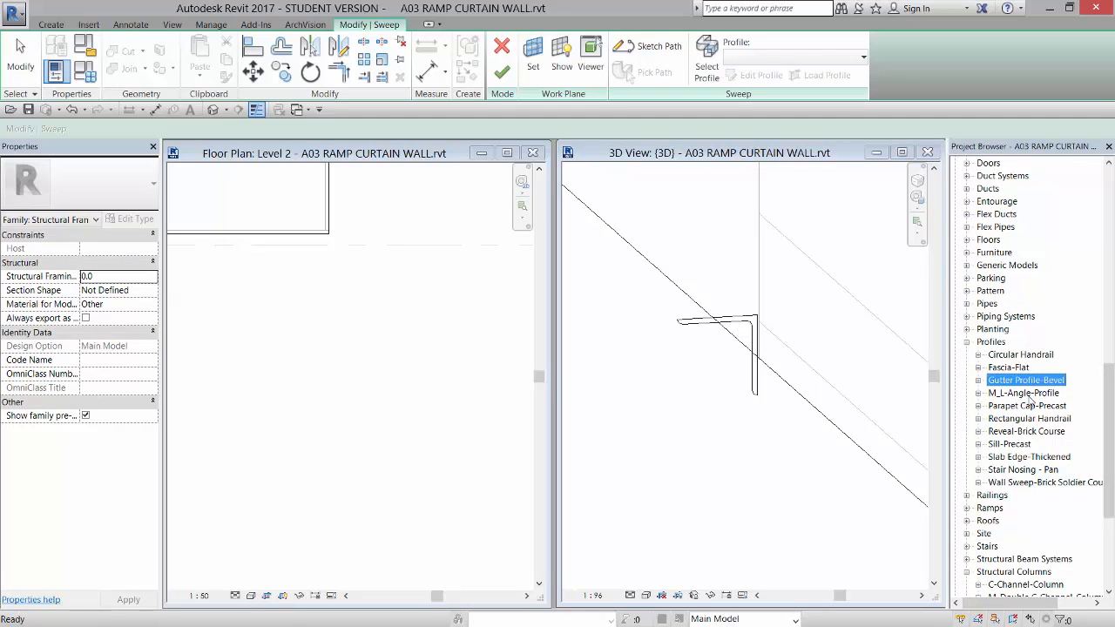
pyautogui.click(978, 394)
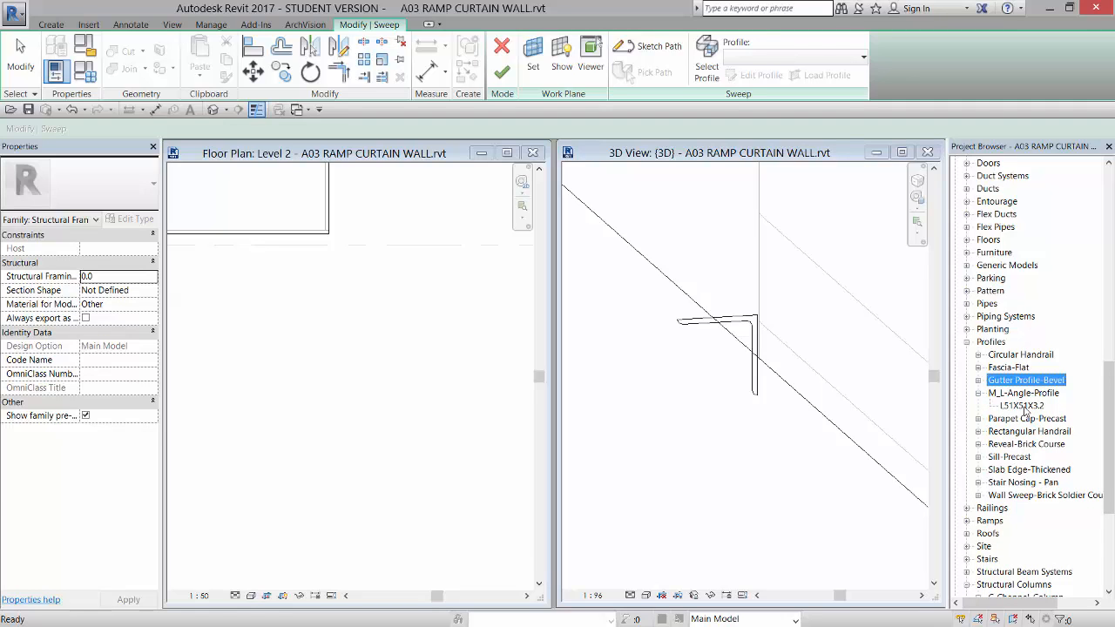
pyautogui.doubleClick(1022, 405)
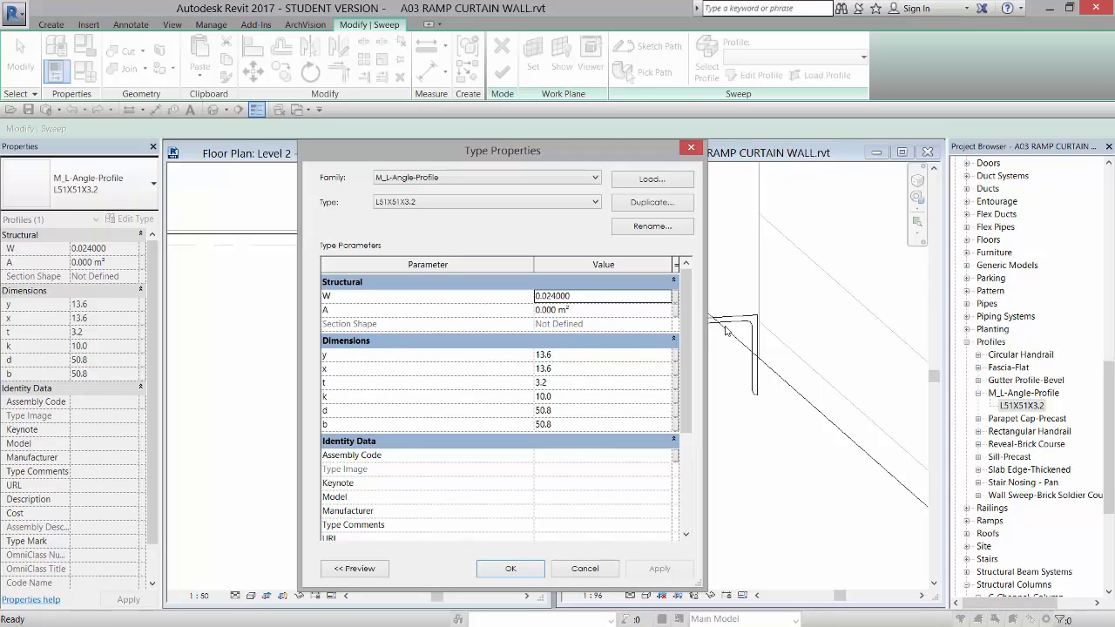
pyautogui.click(580, 354)
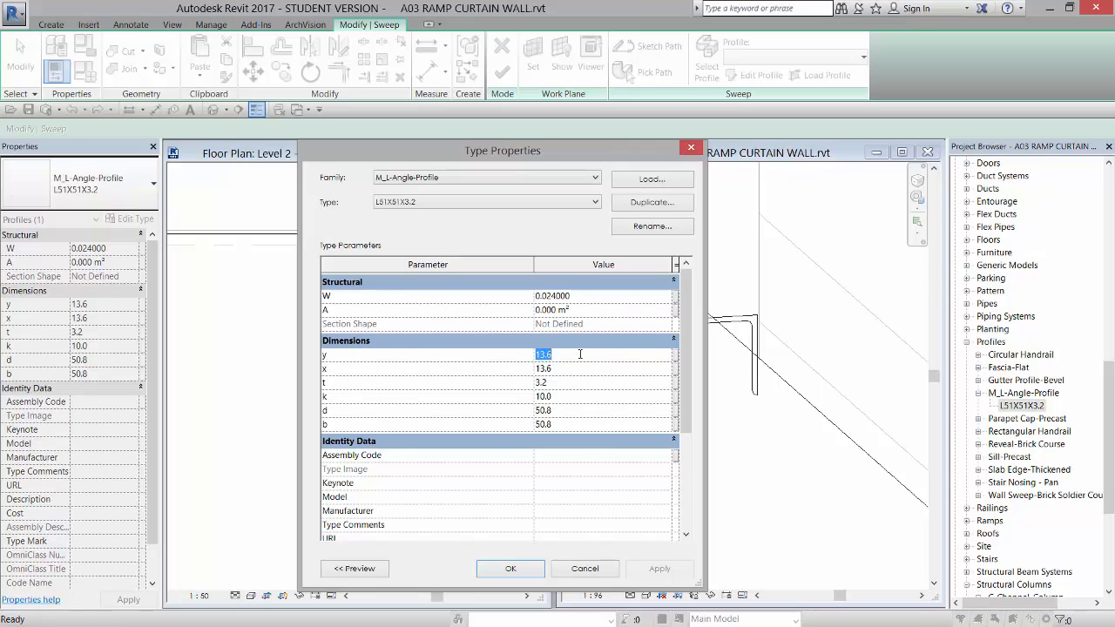
pyautogui.write('0')
pyautogui.press('Tab')
pyautogui.write('0')
pyautogui.click(521, 568)
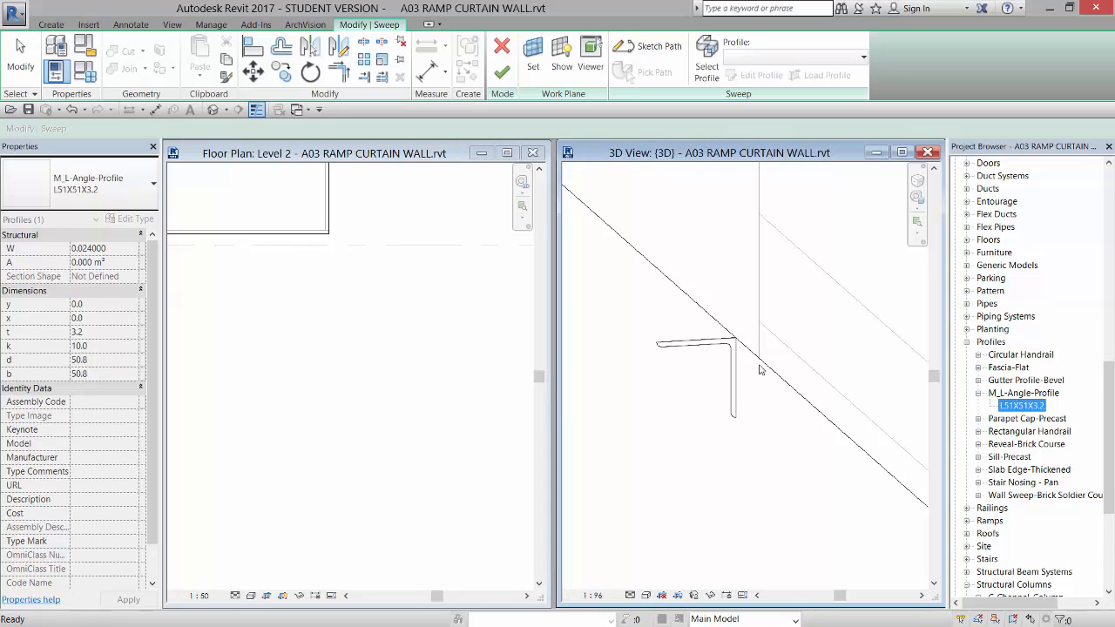
pyautogui.click(733, 364)
pyautogui.scroll(-2, 735, 364)
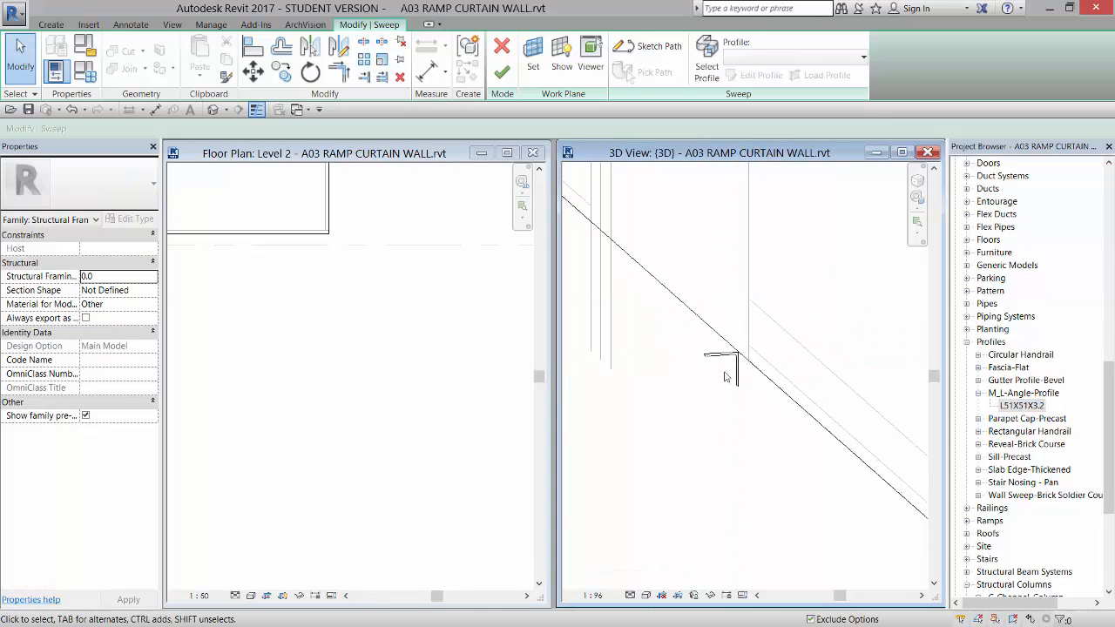
pyautogui.scroll(3, 723, 376)
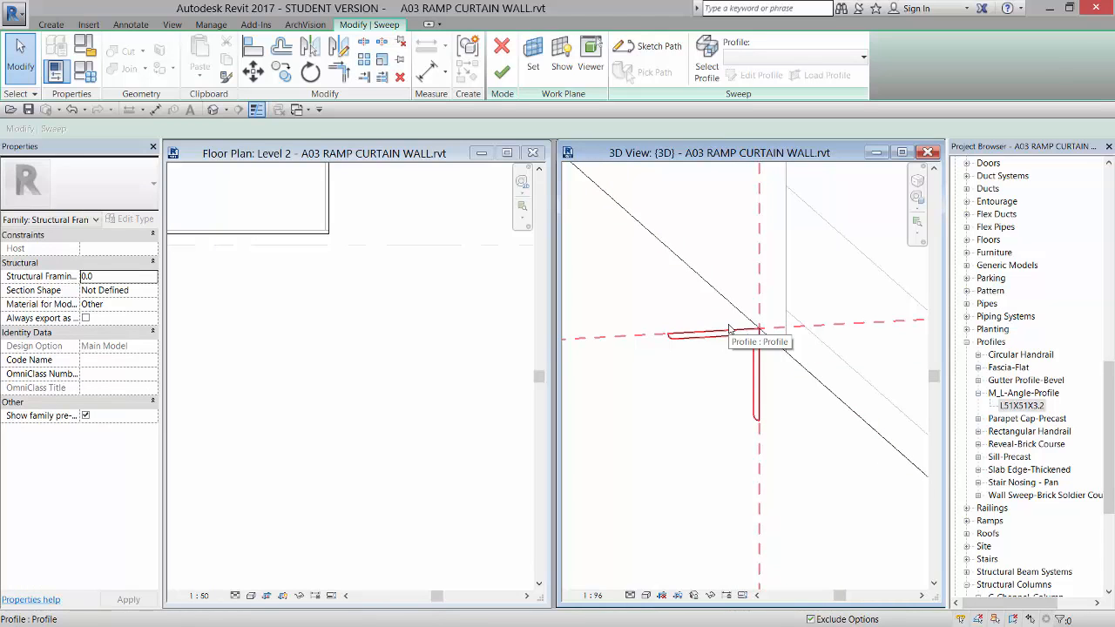
pyautogui.scroll(-1, 730, 329)
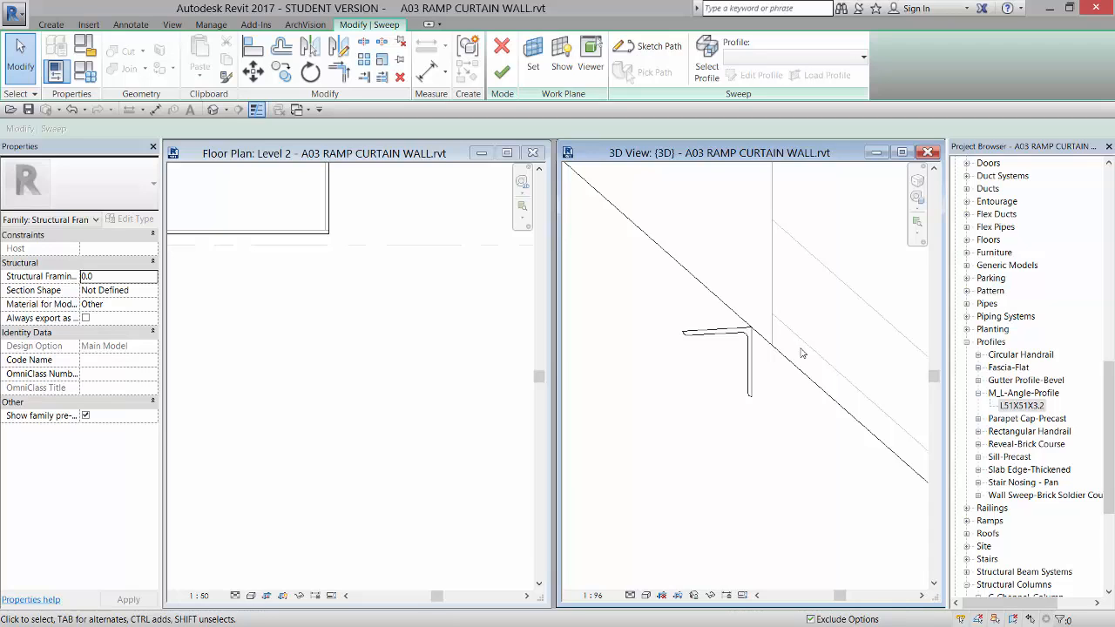
# Step: Set the sweep profile's angle to 90° and try the Profile Is Flipped option, switching it back off
pyautogui.click(742, 342)
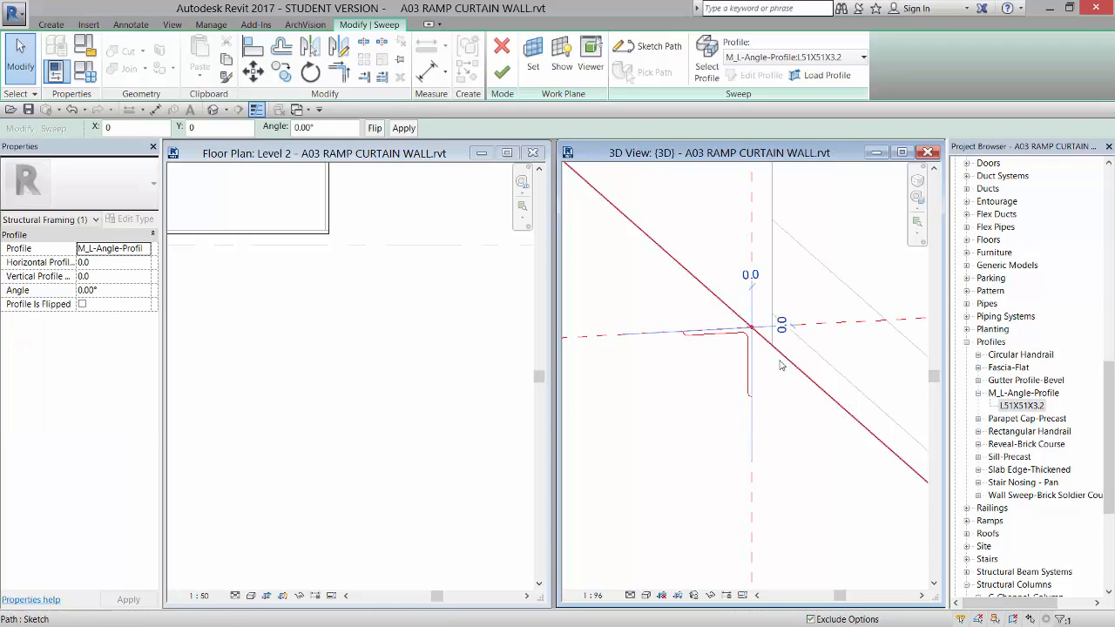
pyautogui.scroll(-2, 781, 380)
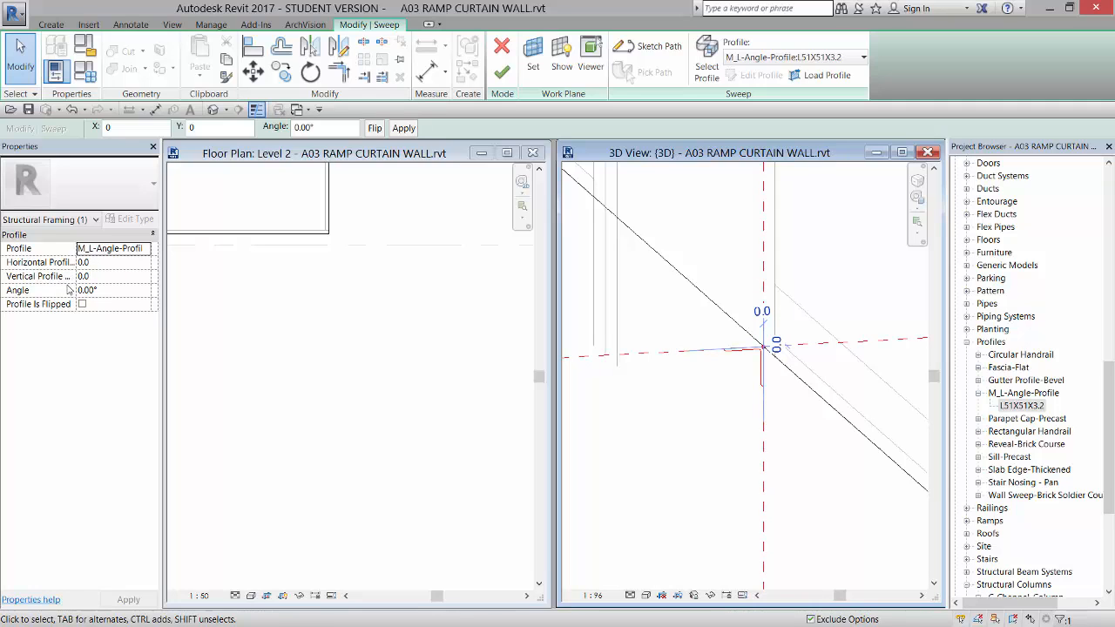
pyautogui.click(119, 295)
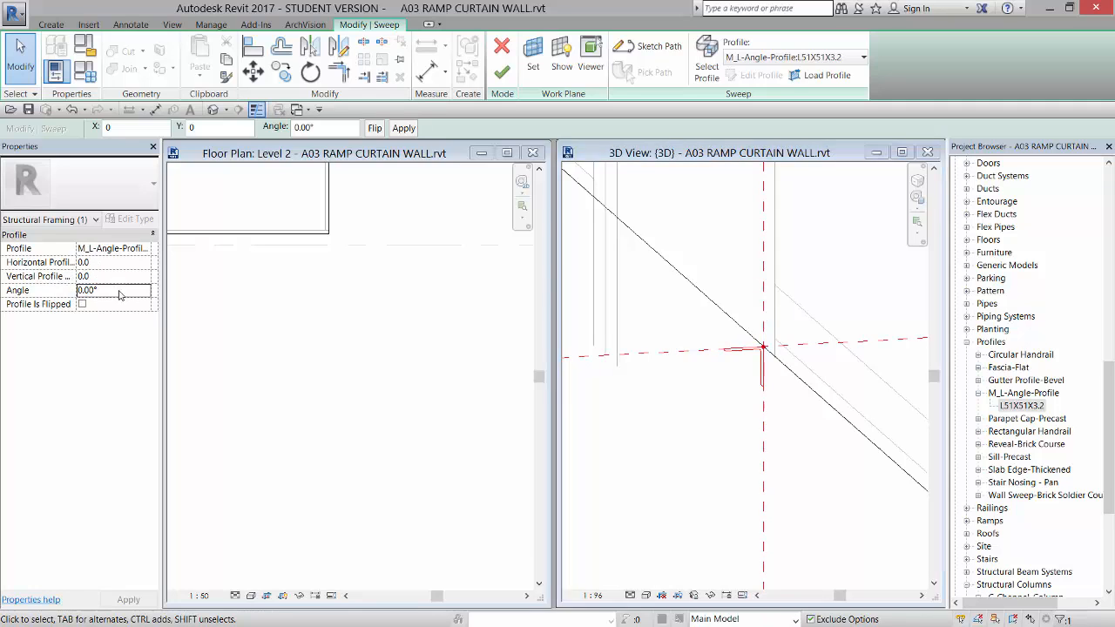
pyautogui.write('90')
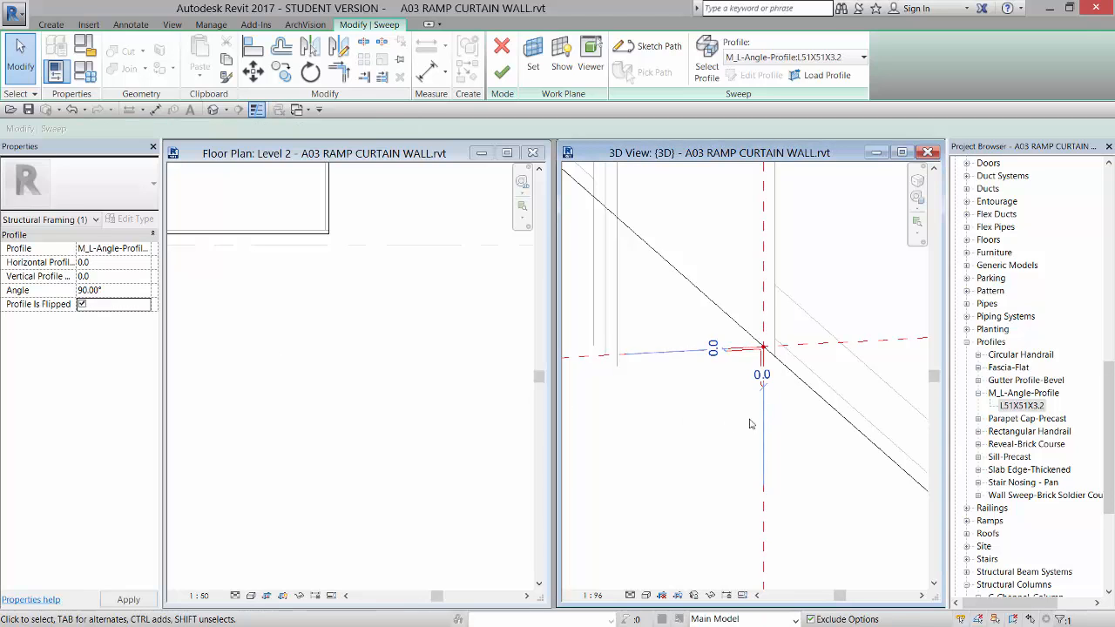
pyautogui.click(81, 304)
pyautogui.click(81, 304)
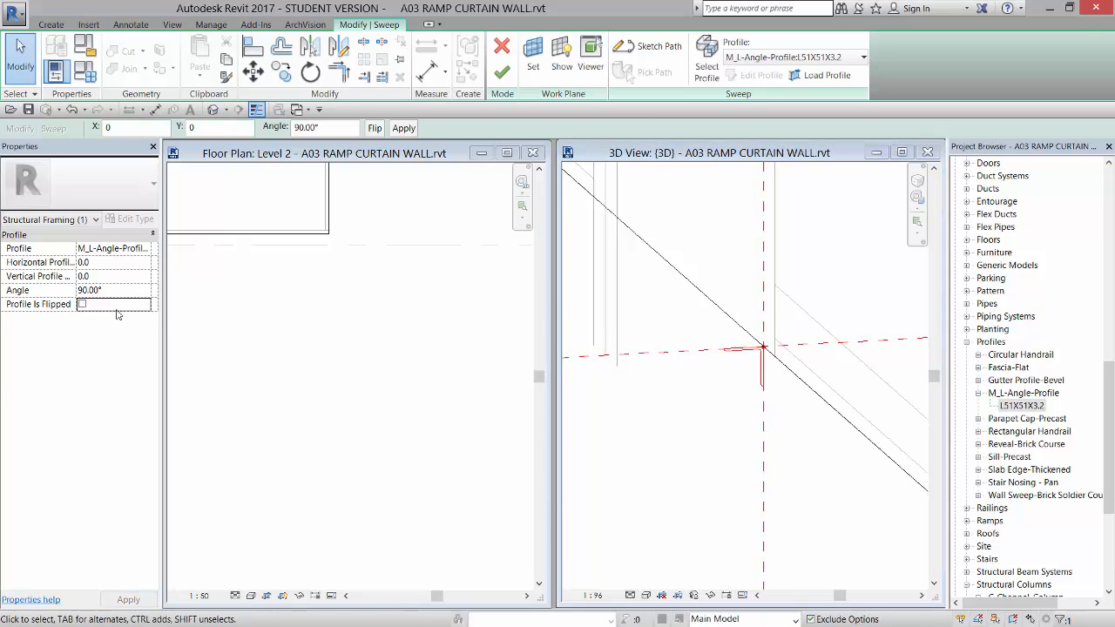
pyautogui.click(692, 409)
pyautogui.scroll(-3, 703, 396)
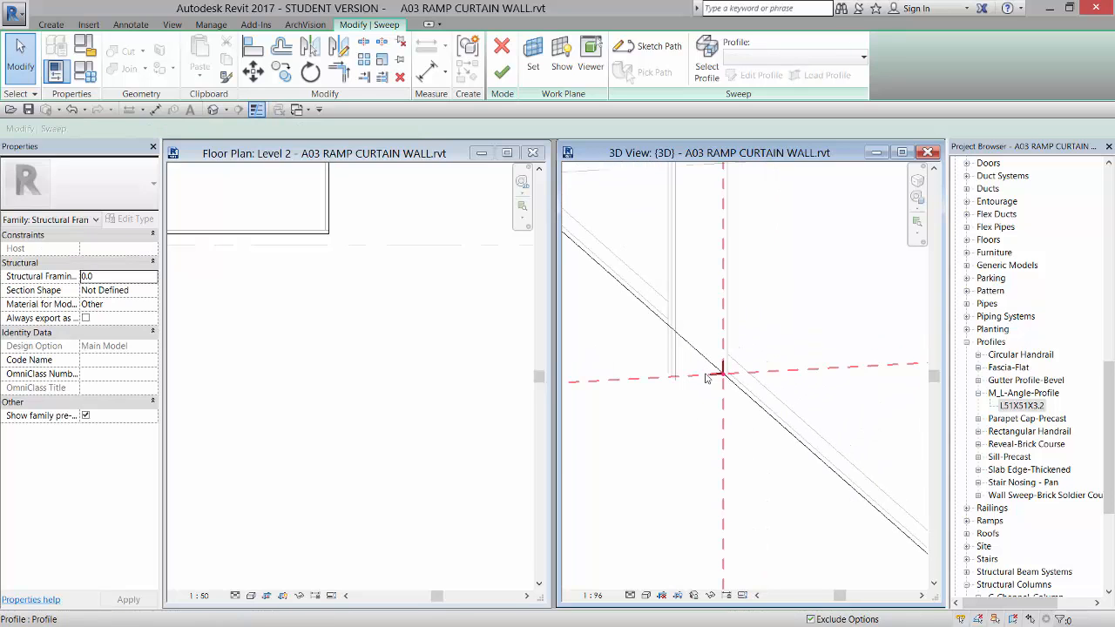
pyautogui.scroll(4, 710, 376)
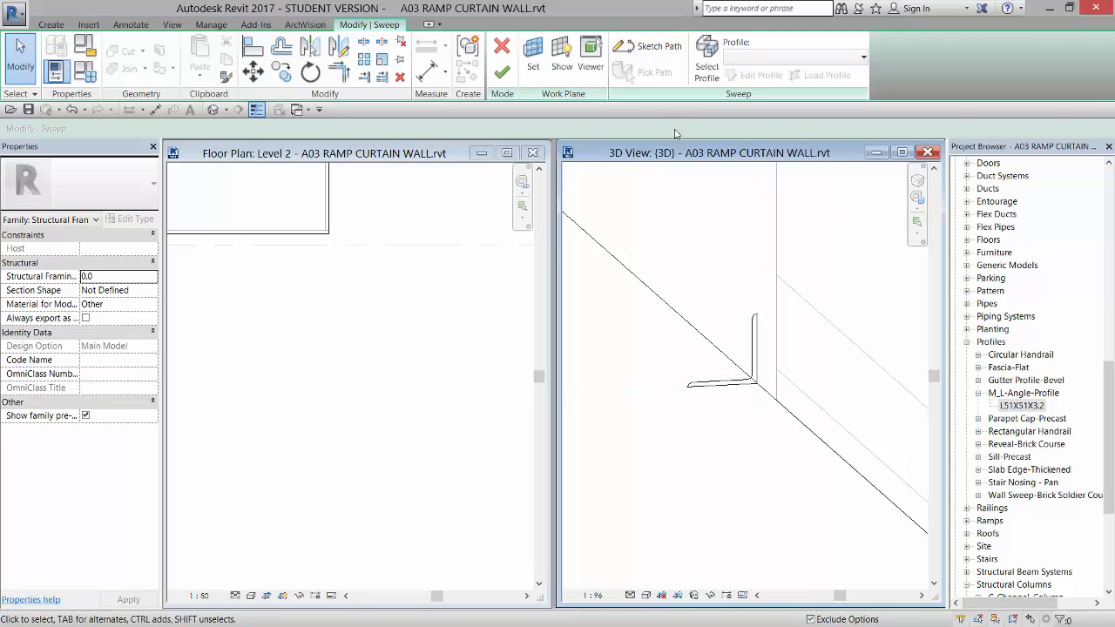
# Step: Finish the sweep and inspect the L-angle around the curtain wall and at its corner in 3D
pyautogui.click(503, 73)
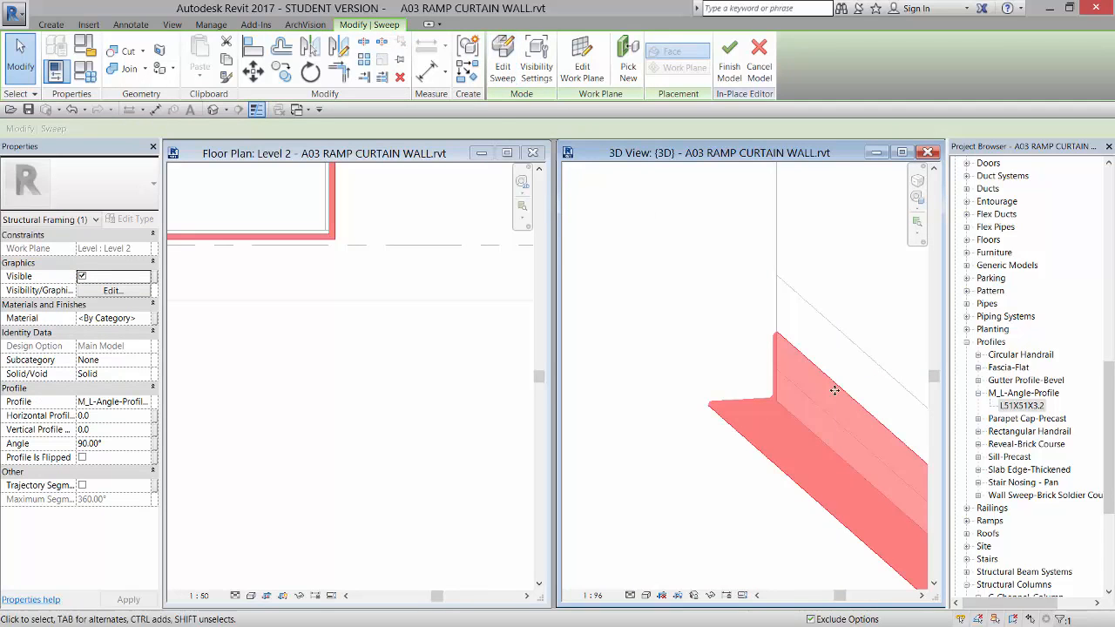
pyautogui.scroll(-4, 833, 389)
pyautogui.scroll(-5, 711, 388)
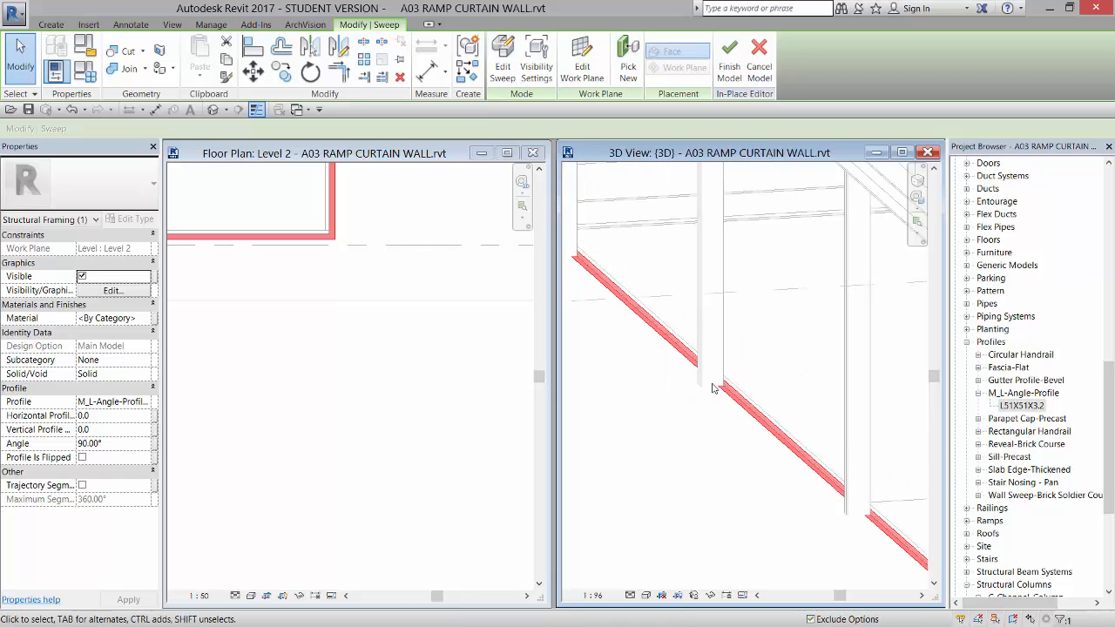
pyautogui.scroll(-4, 693, 440)
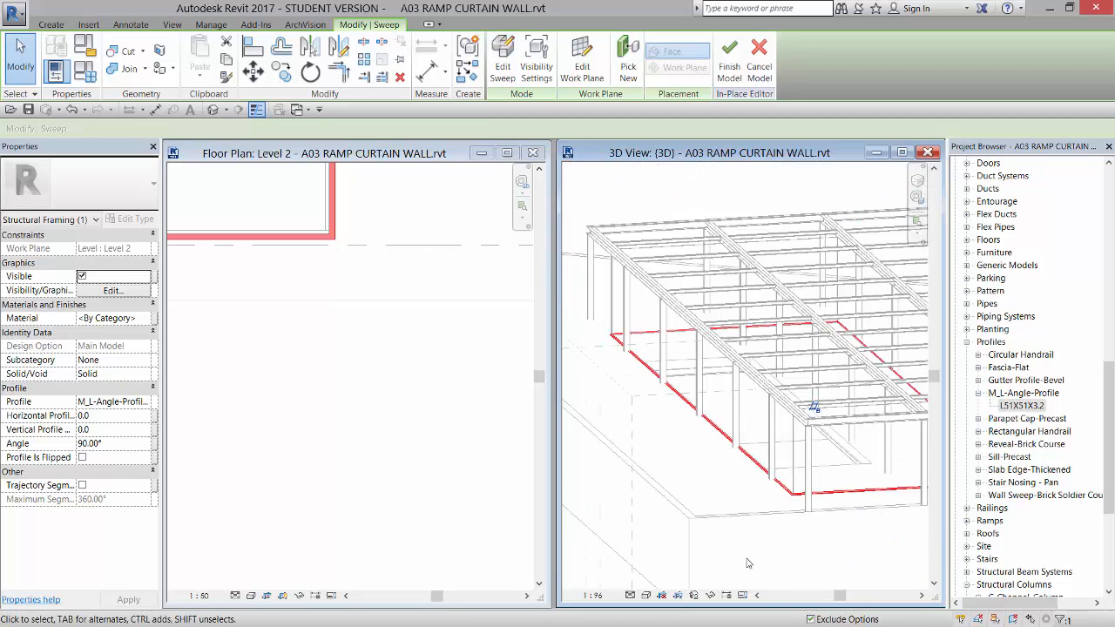
pyautogui.scroll(8, 792, 505)
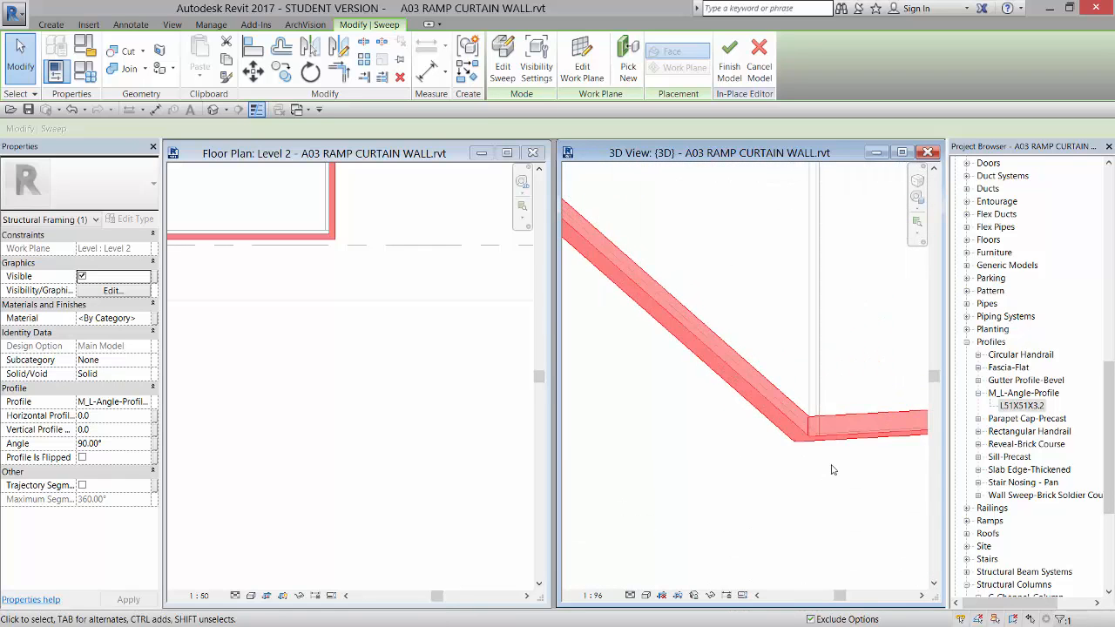
pyautogui.scroll(3, 832, 470)
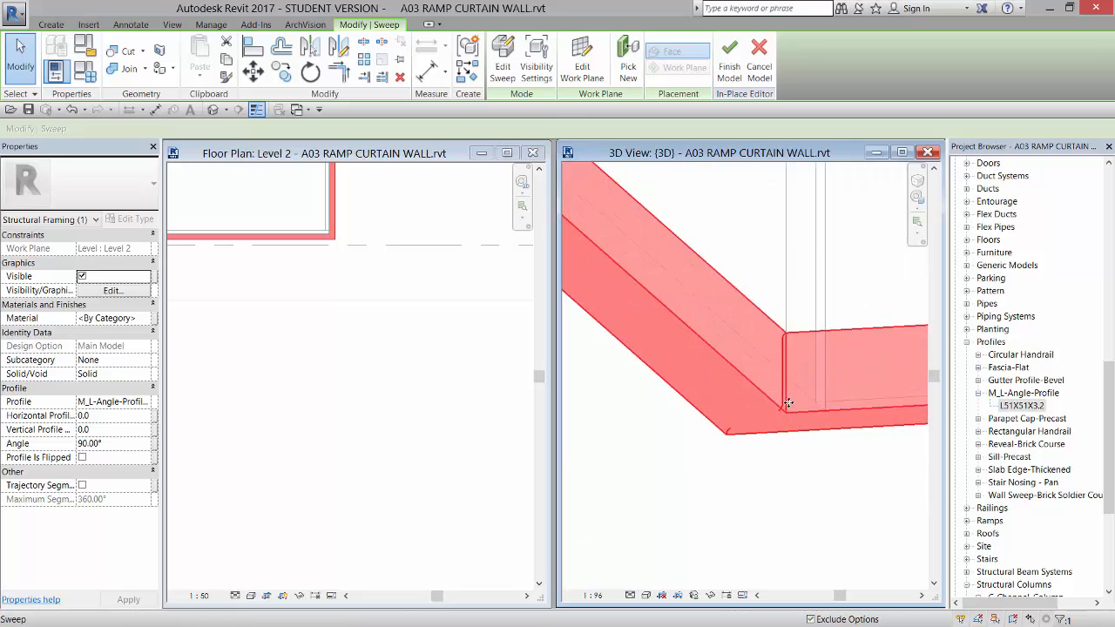
# Step: Try the Coarse detail level in the 3D view to compare how the L-angle sweep displays
pyautogui.click(631, 595)
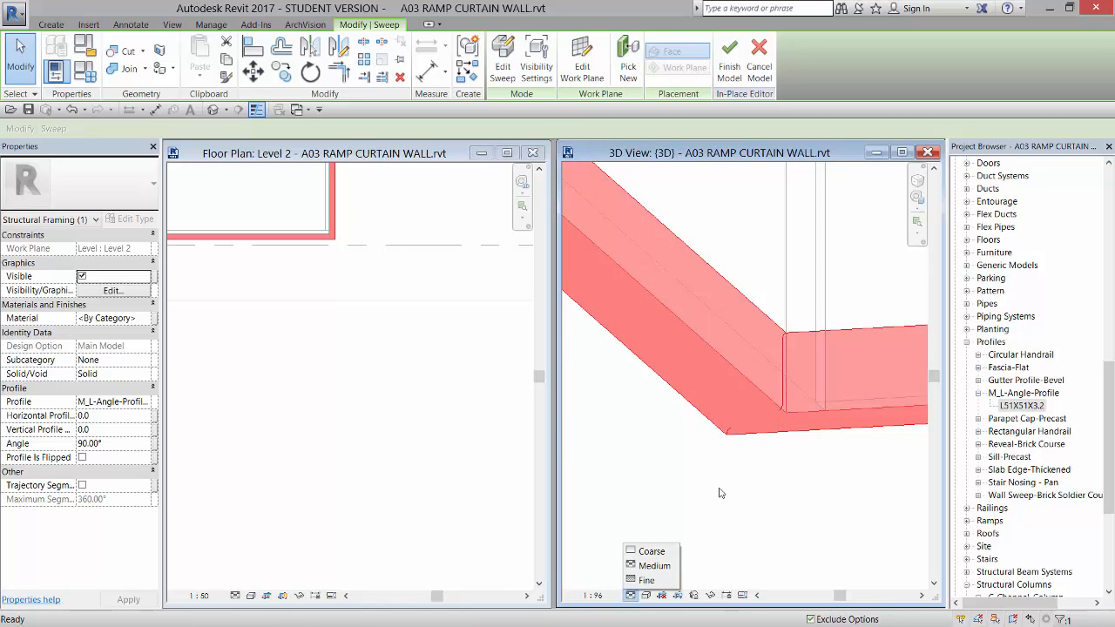
pyautogui.click(650, 552)
pyautogui.scroll(-3, 762, 463)
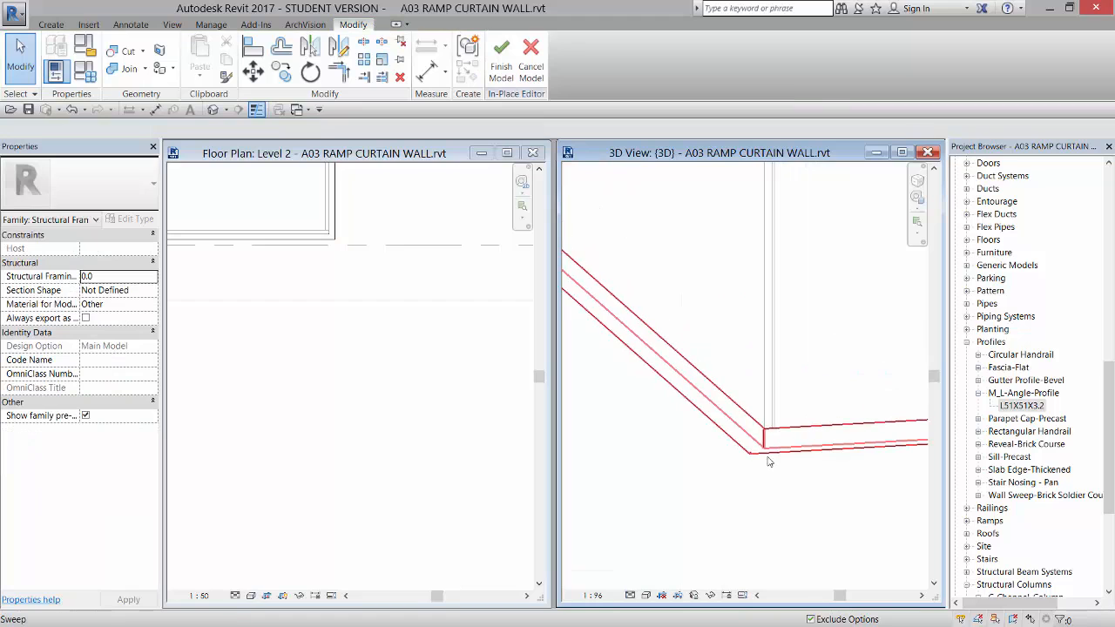
# Step: Associate the L-angle sweep's material with a new type-based family parameter named Profile Mat, grouped under Materials and Finishes
pyautogui.click(666, 353)
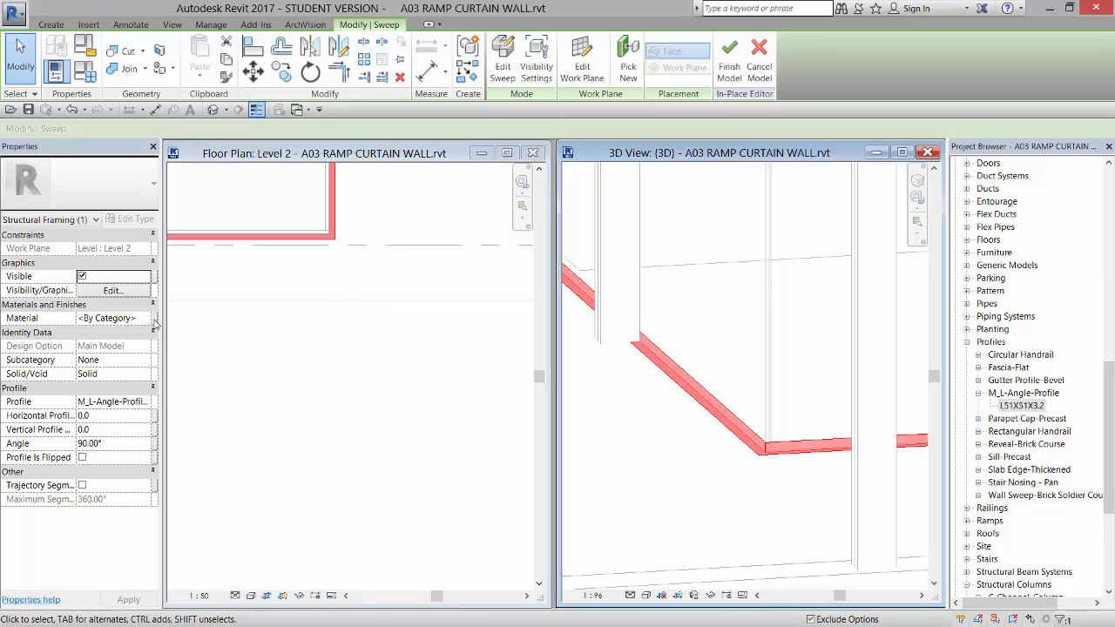
pyautogui.click(155, 324)
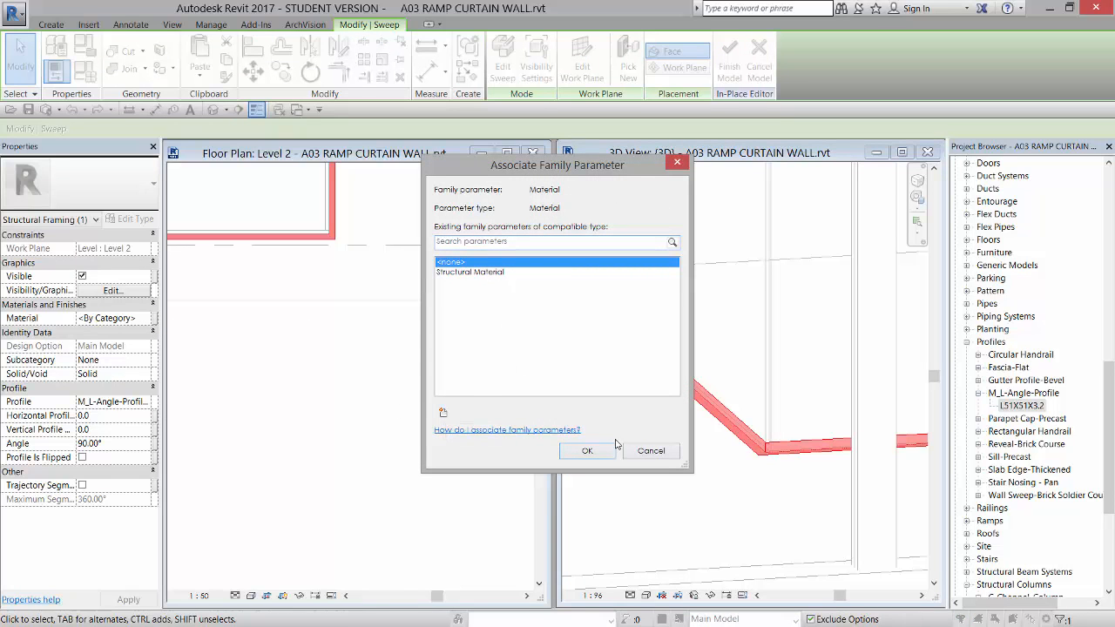
pyautogui.click(651, 450)
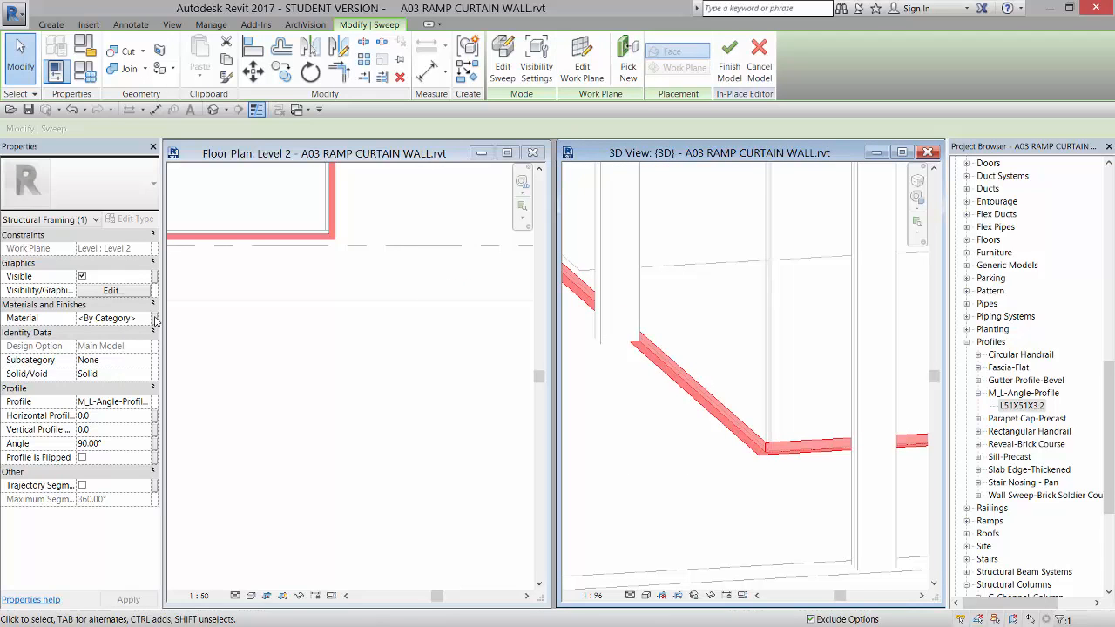
pyautogui.click(156, 320)
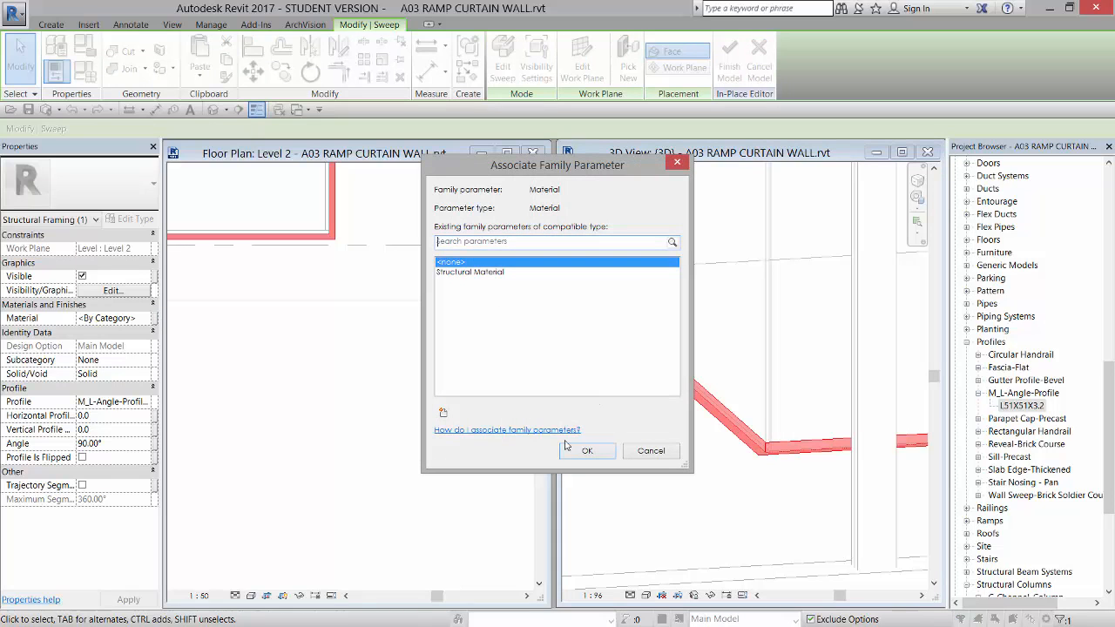
pyautogui.click(444, 413)
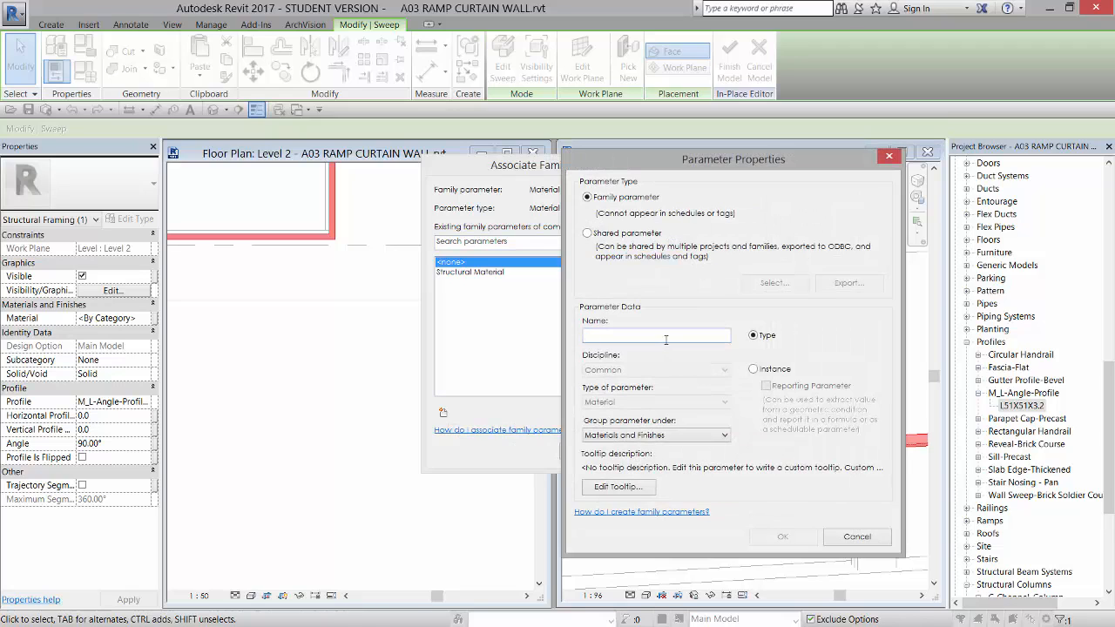
pyautogui.write('Profile Mat')
pyautogui.click(782, 536)
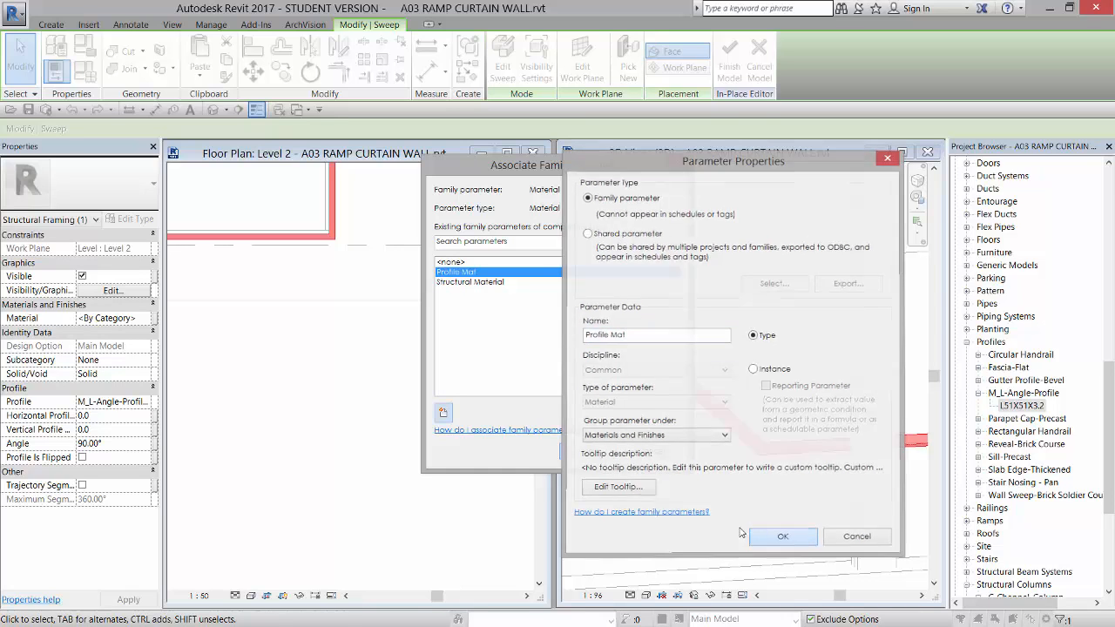
pyautogui.click(587, 451)
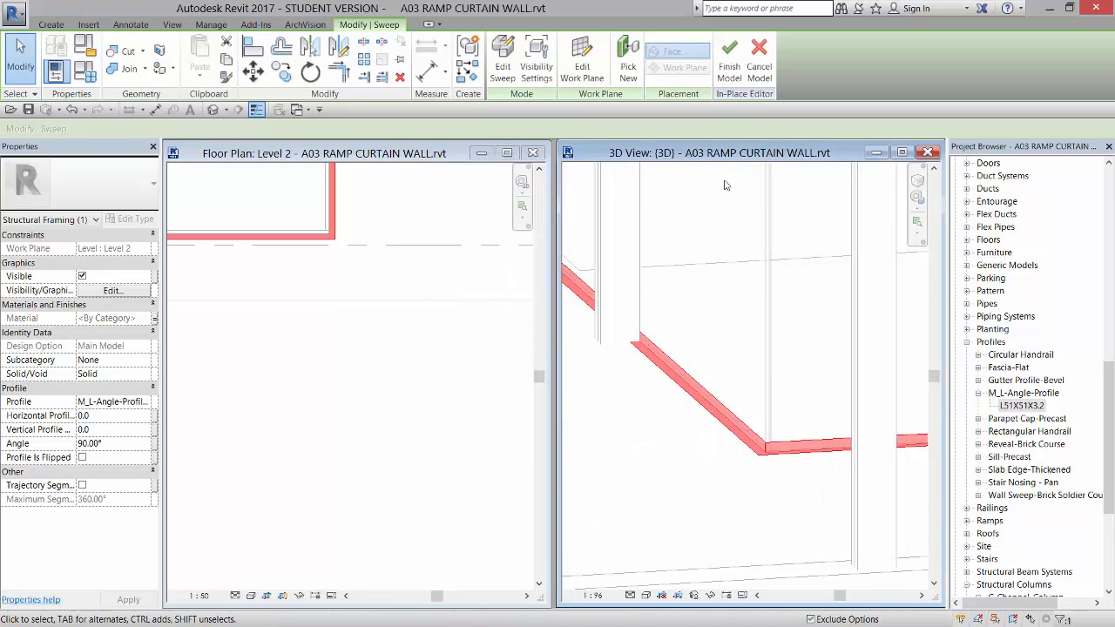
# Step: Finish the in-place model and check the Profile Mat parameter in the framing's type properties
pyautogui.click(730, 61)
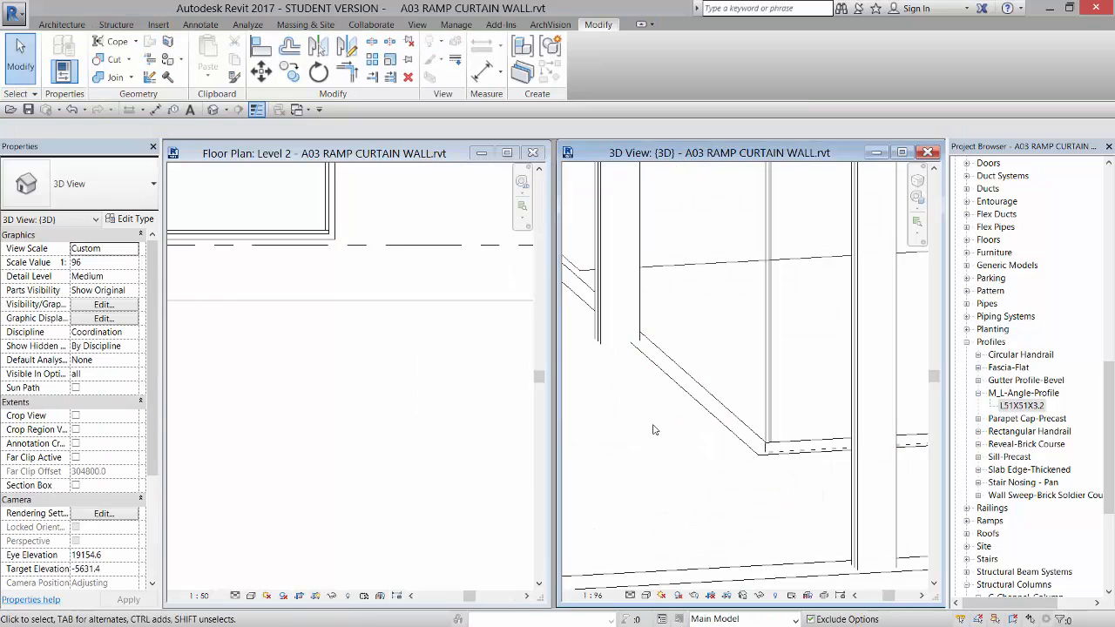
pyautogui.click(681, 380)
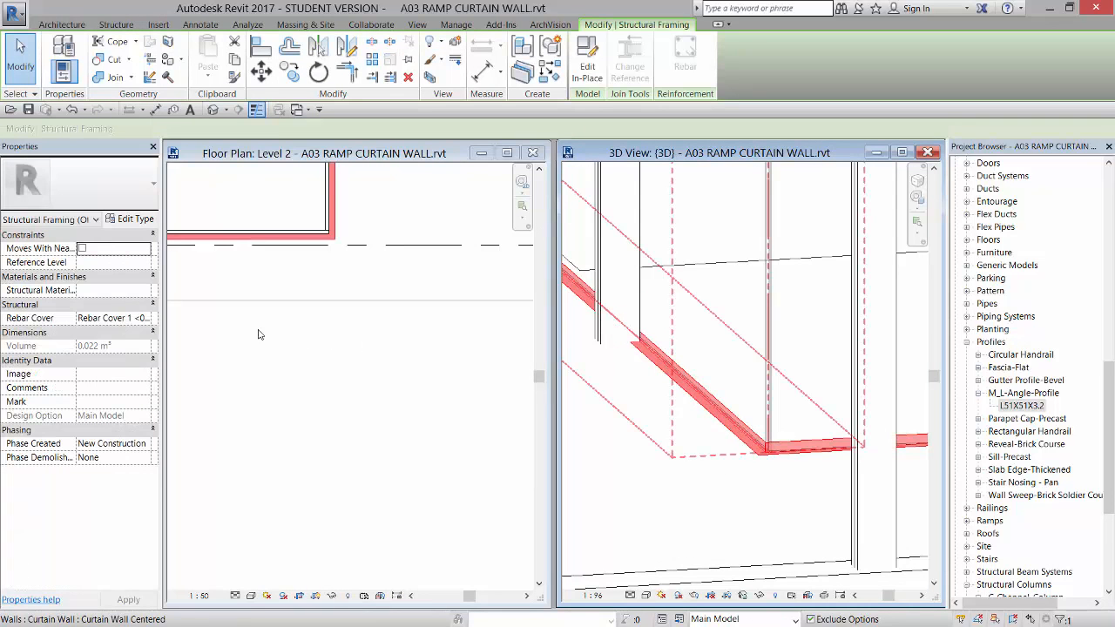
pyautogui.click(135, 218)
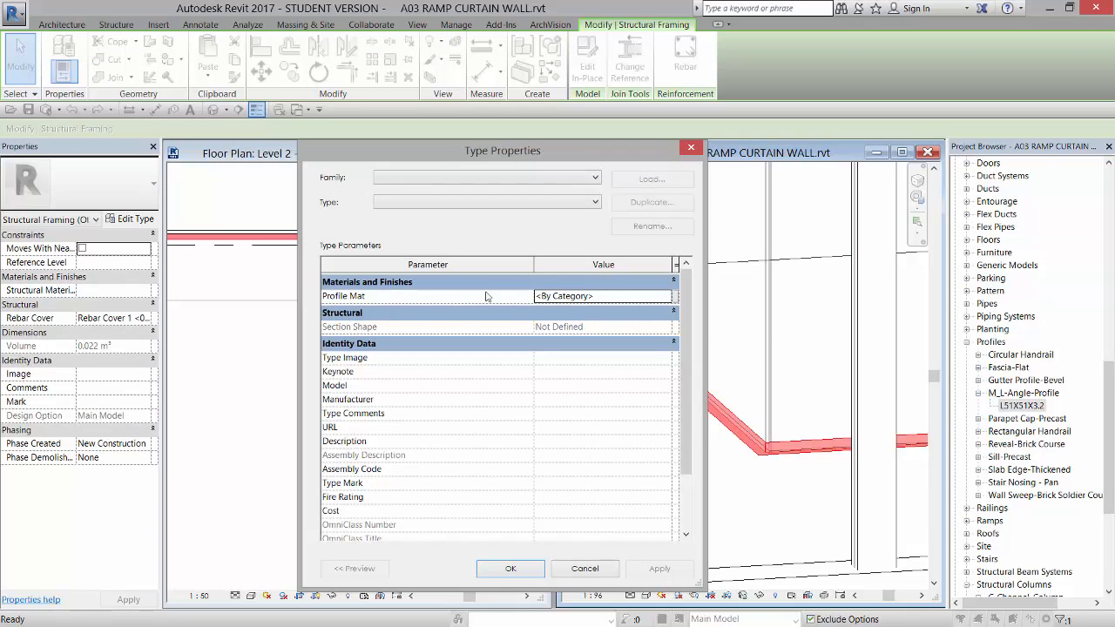
pyautogui.click(595, 567)
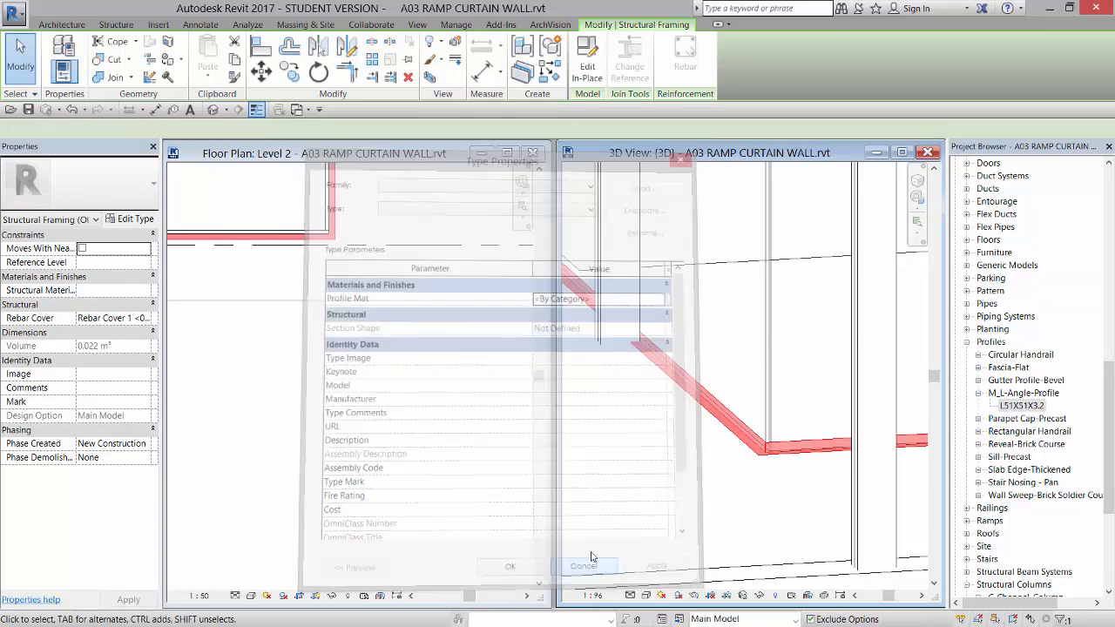
# Step: Reopen the framing for in-place editing, review the sweep's properties and finish the model again
pyautogui.click(591, 66)
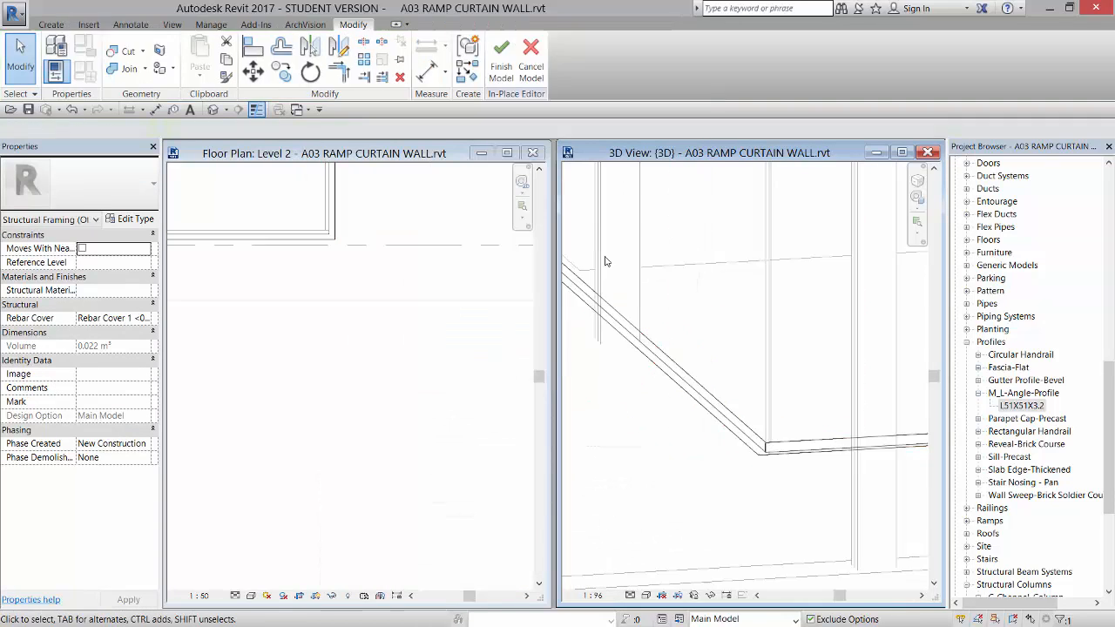
pyautogui.click(695, 390)
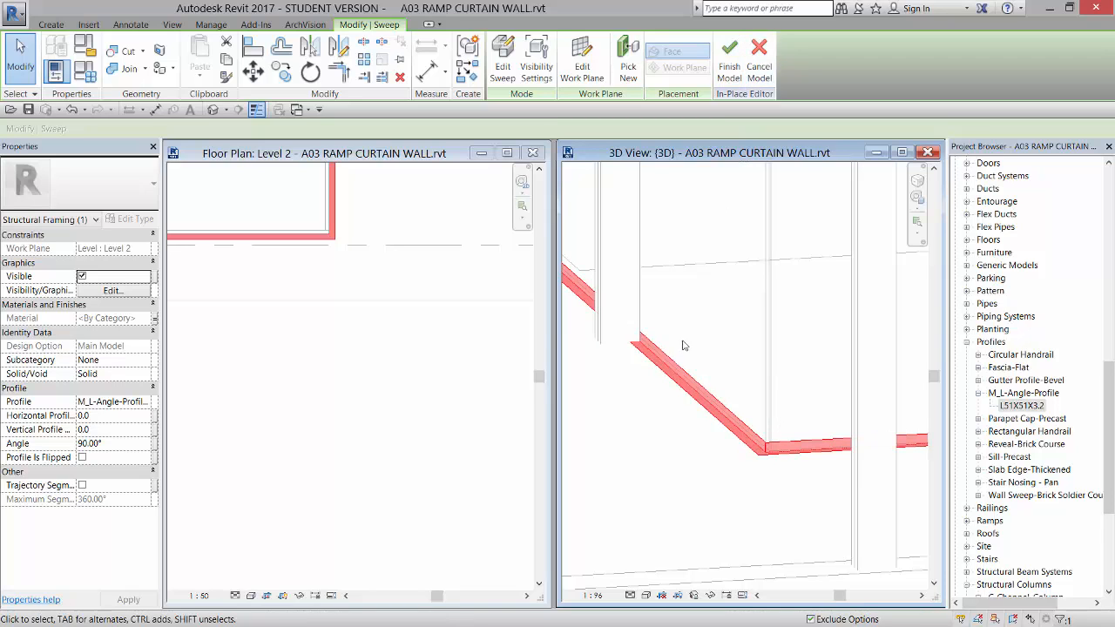
pyautogui.click(730, 70)
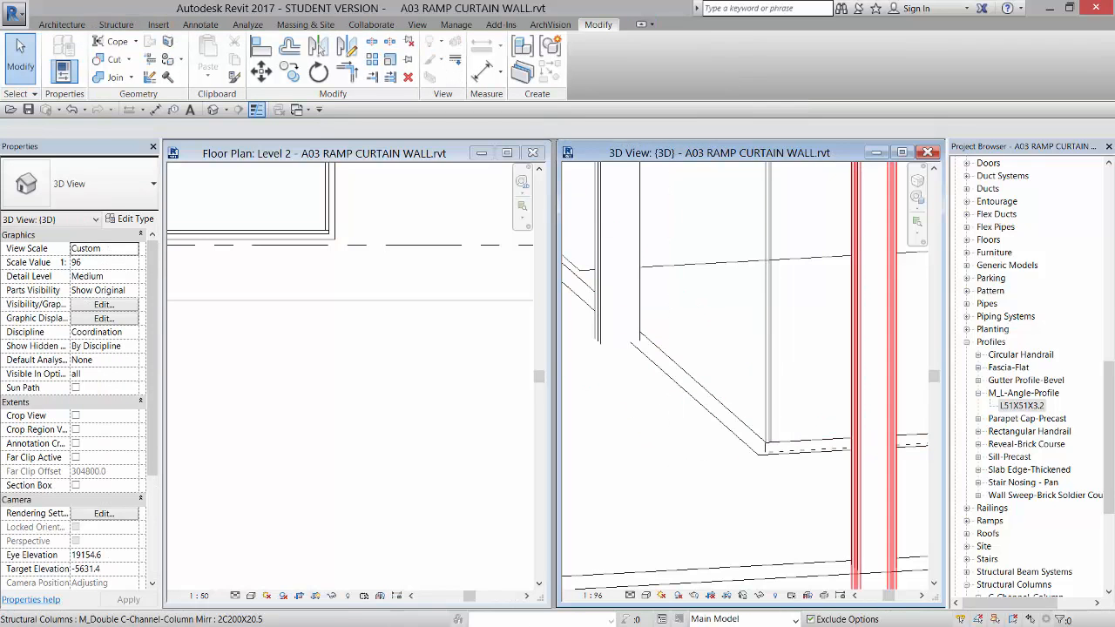